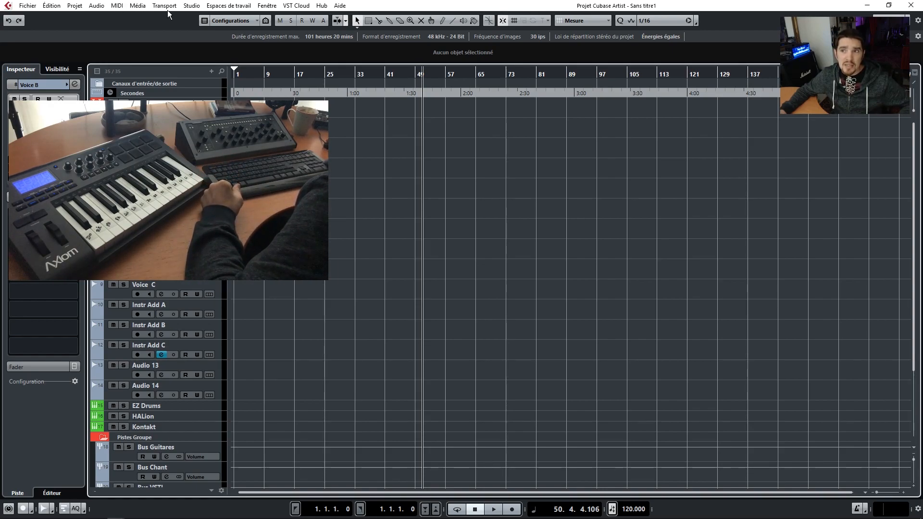
- Open the studio setup and replace the existing Périphérique générique remote device with a newly added one
click(165, 5)
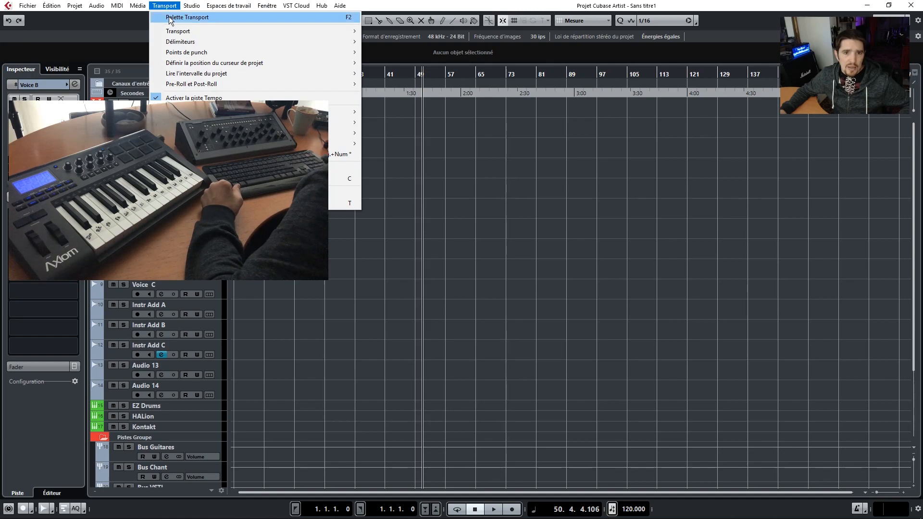
mouse_move(199, 7)
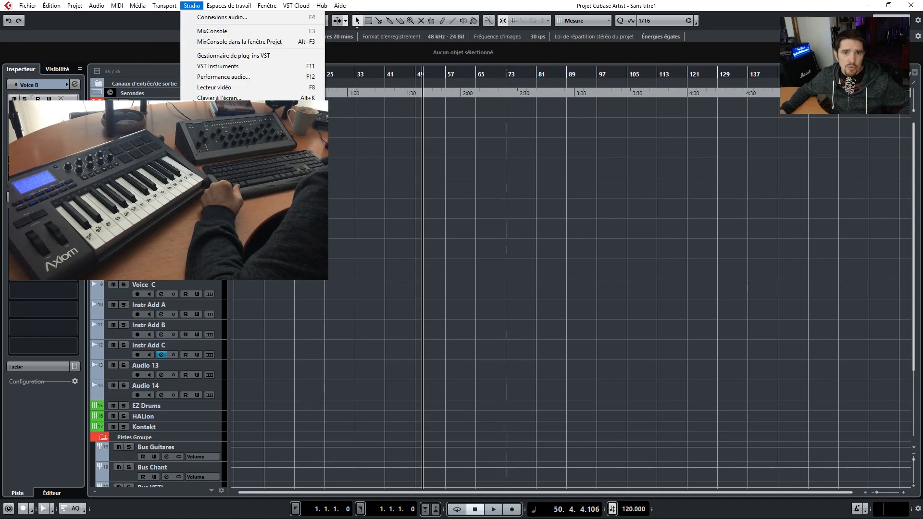
click(224, 122)
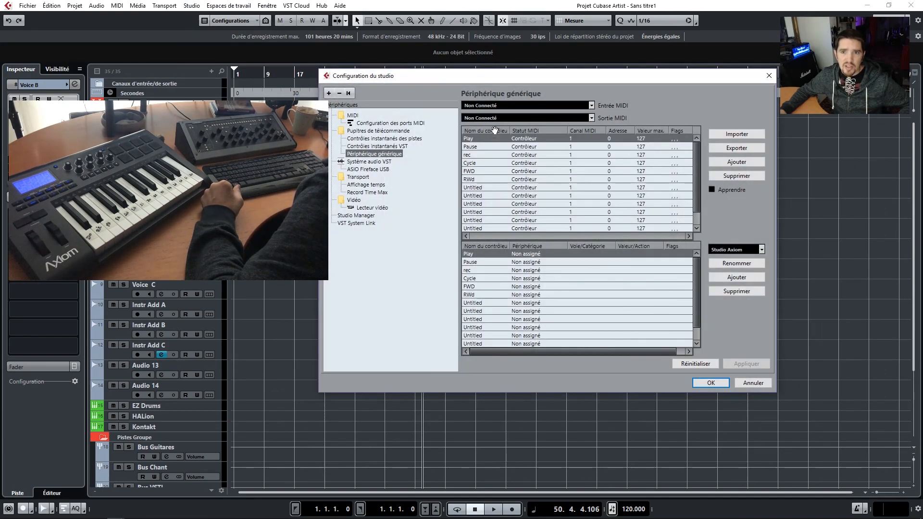
click(330, 93)
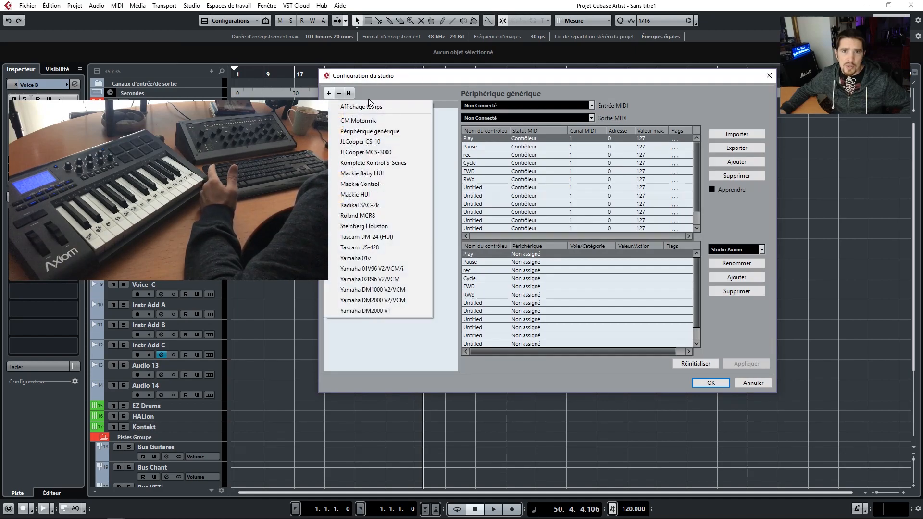
click(347, 97)
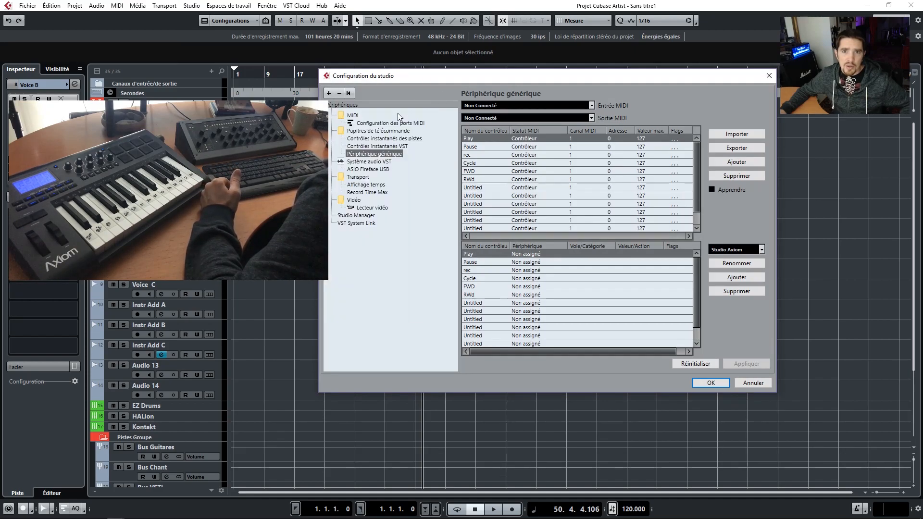
click(339, 93)
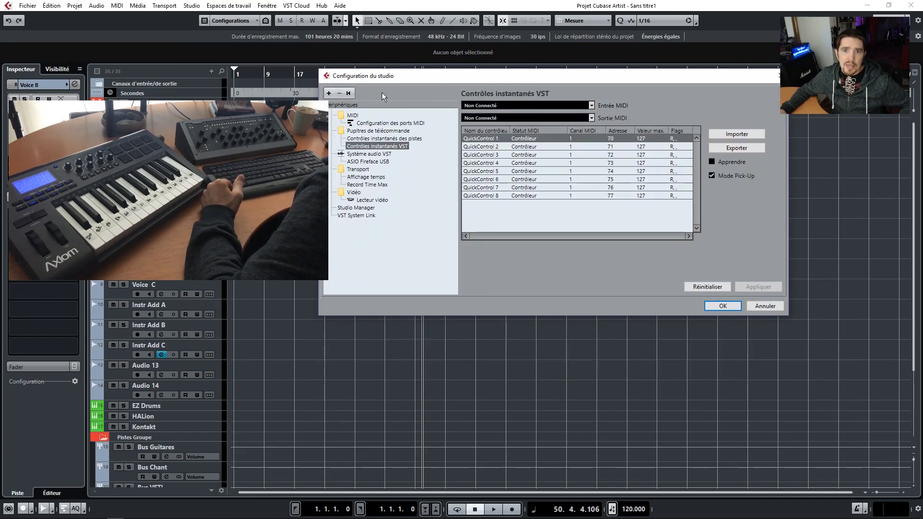
click(328, 93)
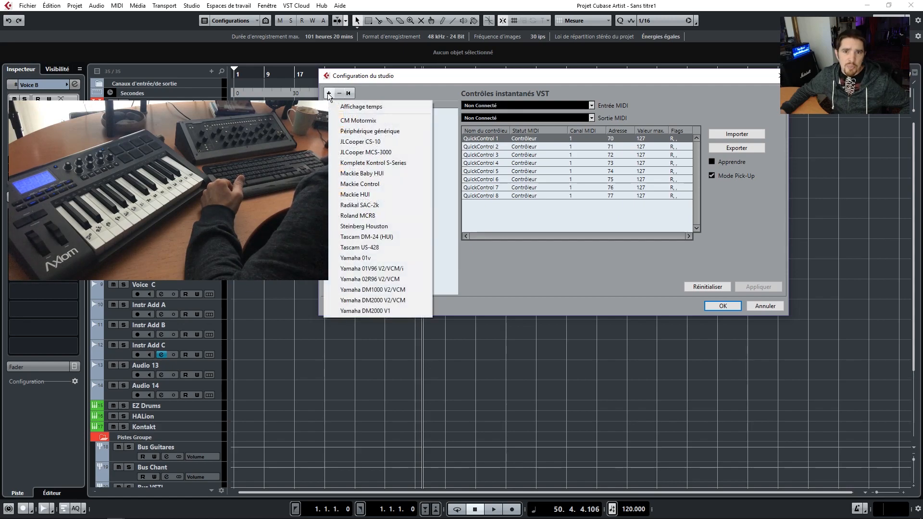
click(368, 131)
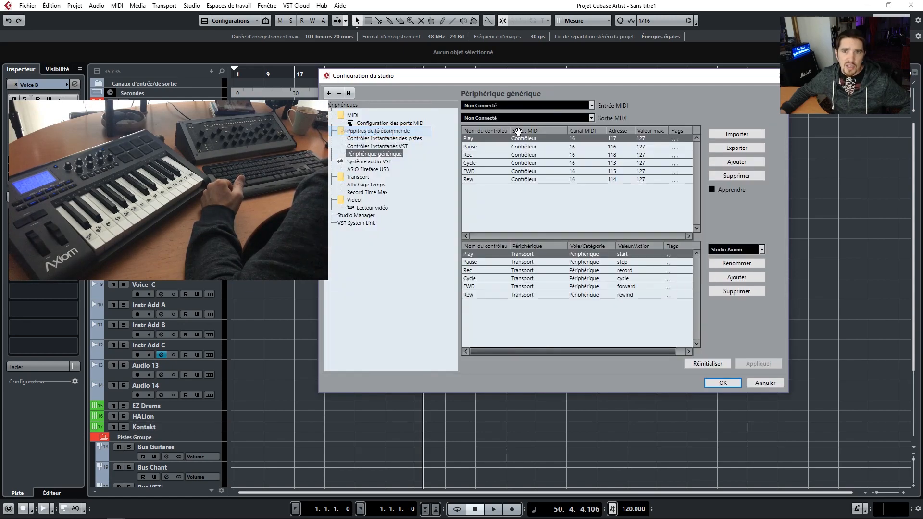
- Delete all the default controllers, from Play to Rew, from the new generic device
click(557, 179)
click(491, 212)
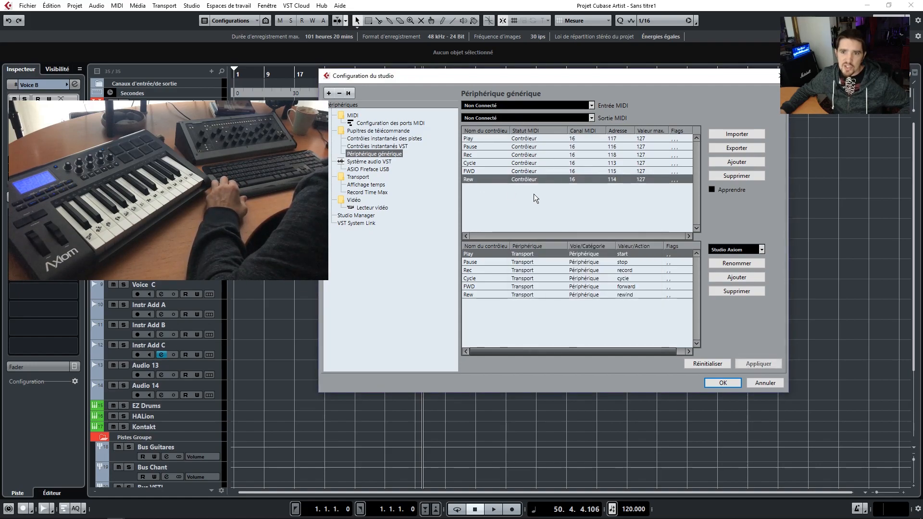
click(736, 176)
click(736, 175)
click(737, 175)
click(737, 175)
click(736, 175)
click(737, 176)
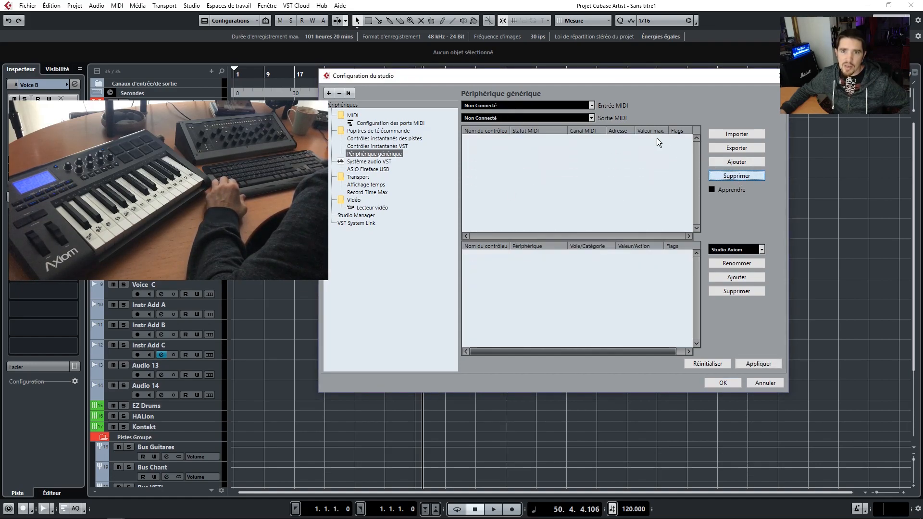
- Set both the MIDI input and the MIDI output of the generic device to Axiom 25
click(568, 105)
click(501, 171)
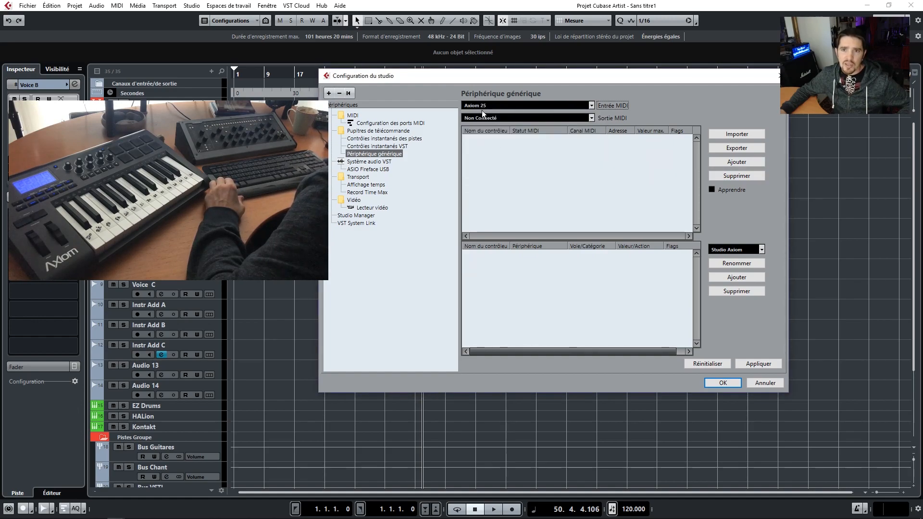
click(479, 118)
click(502, 182)
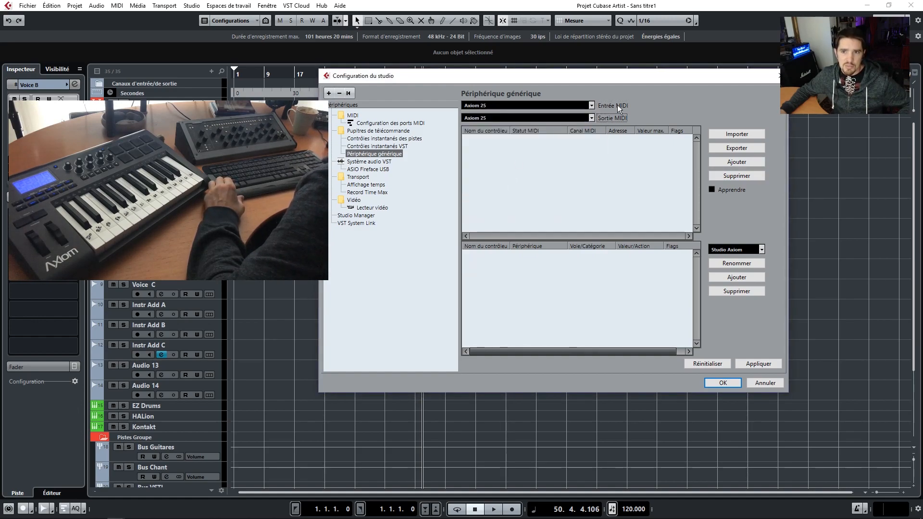
- Add eleven blank controllers to the generic device's controller list
click(737, 161)
triple_click(737, 161)
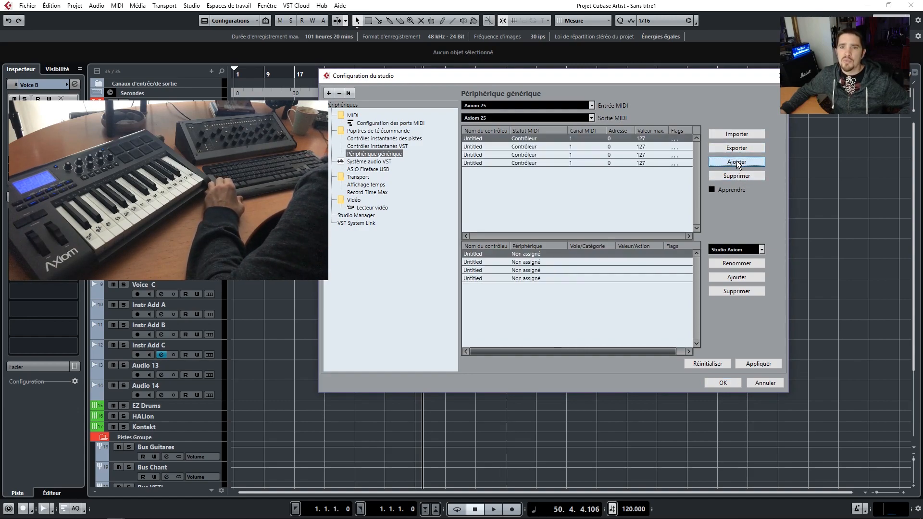
double_click(736, 162)
triple_click(736, 161)
click(737, 162)
click(737, 161)
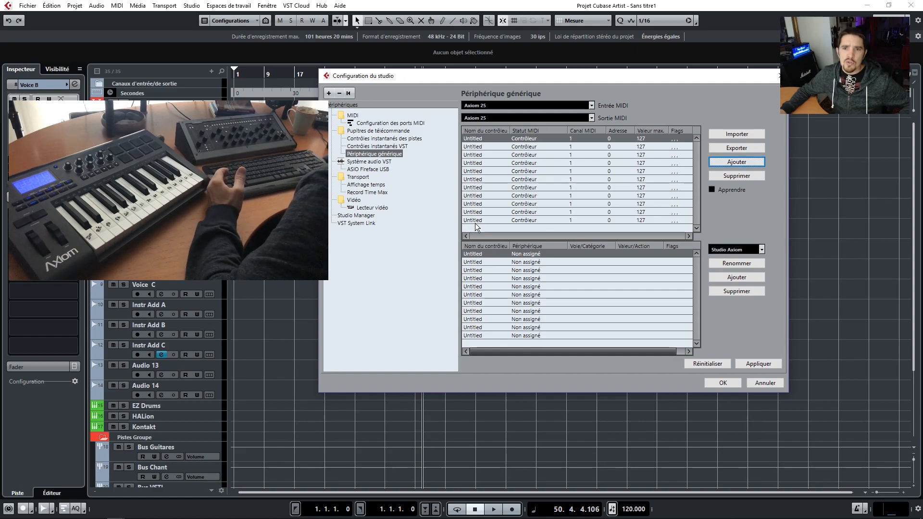
- Rename the first three controllers in the list as Play, Pause and rec
click(474, 139)
double_click(473, 140)
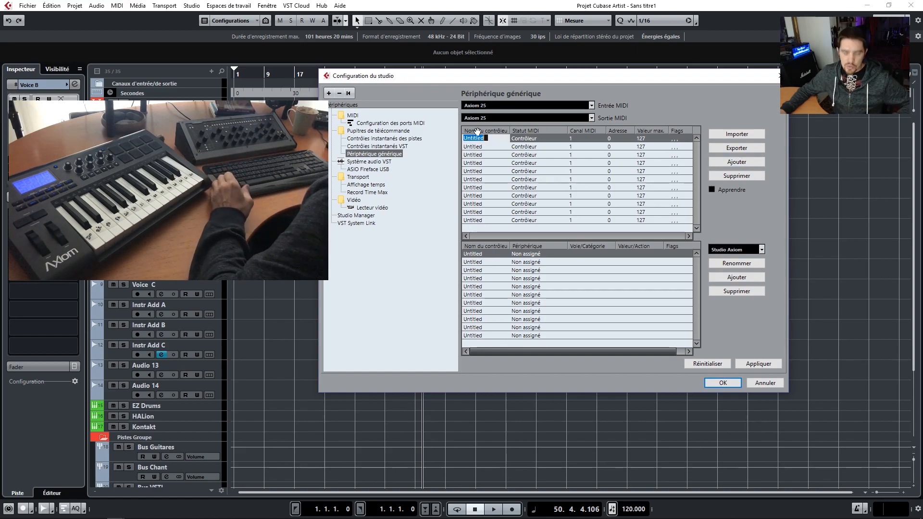
text(Play)
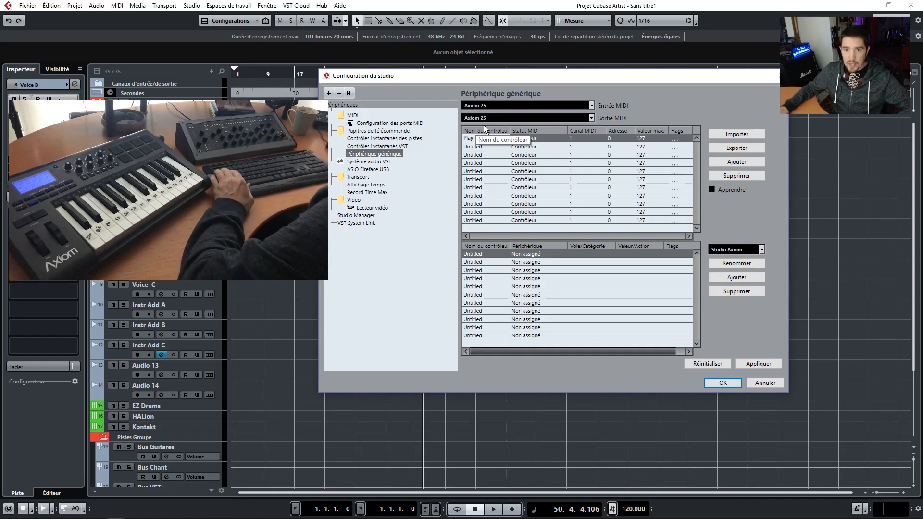
key(Tab)
key(Return)
double_click(475, 147)
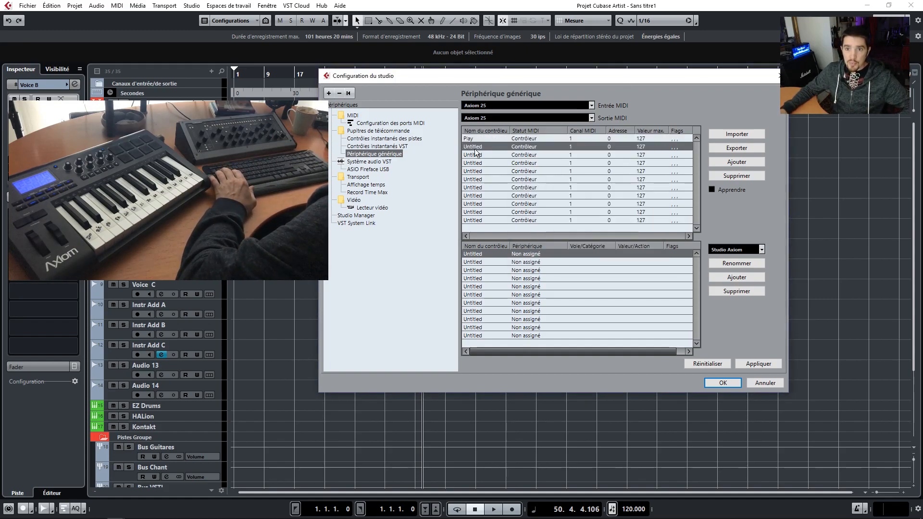
text(Pause)
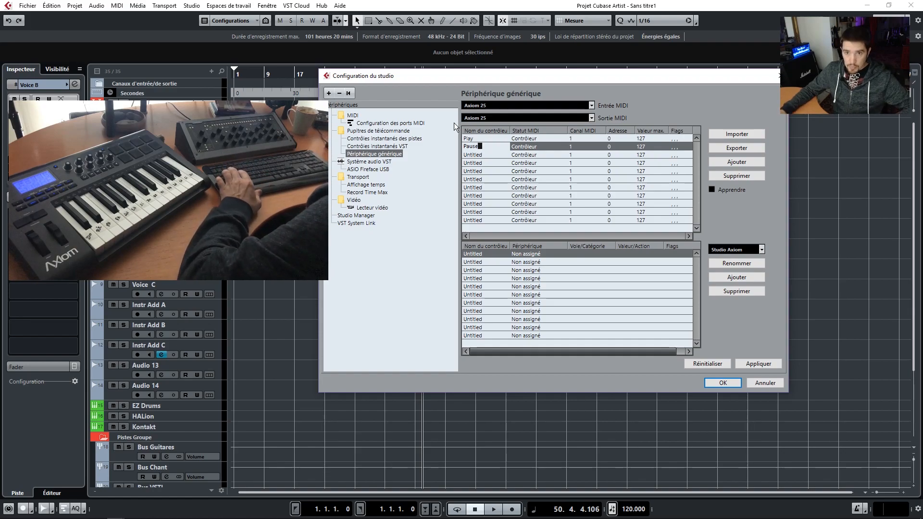
click(471, 157)
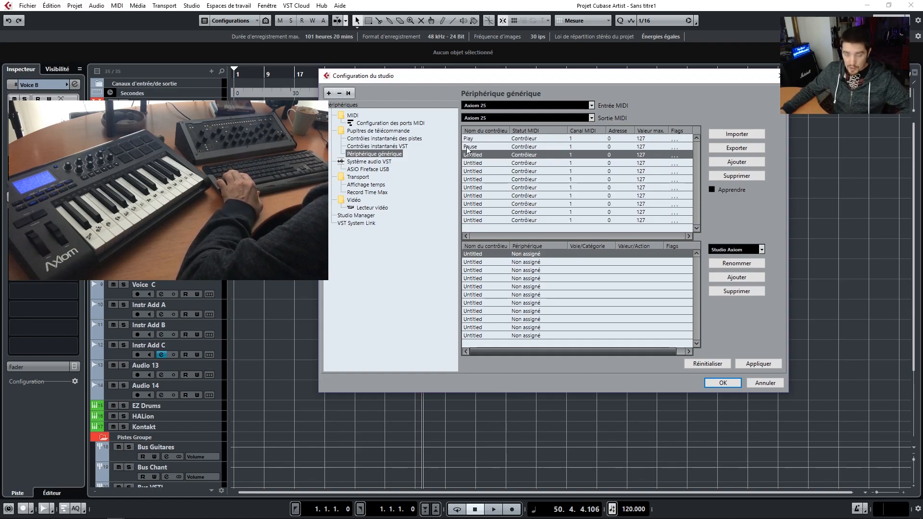
double_click(470, 154)
text(rec)
- Rename the fourth, fifth and sixth controllers as Ffw, Rew and Cycle
double_click(470, 163)
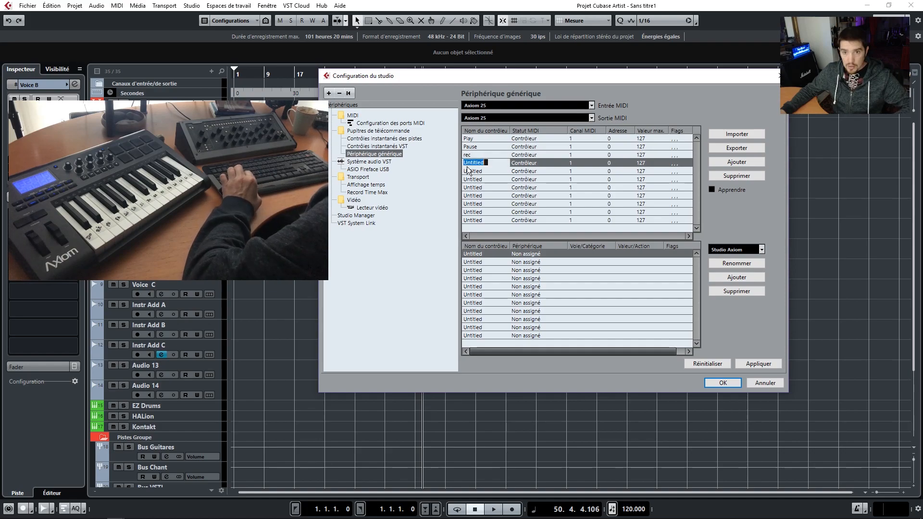
text(Ffw)
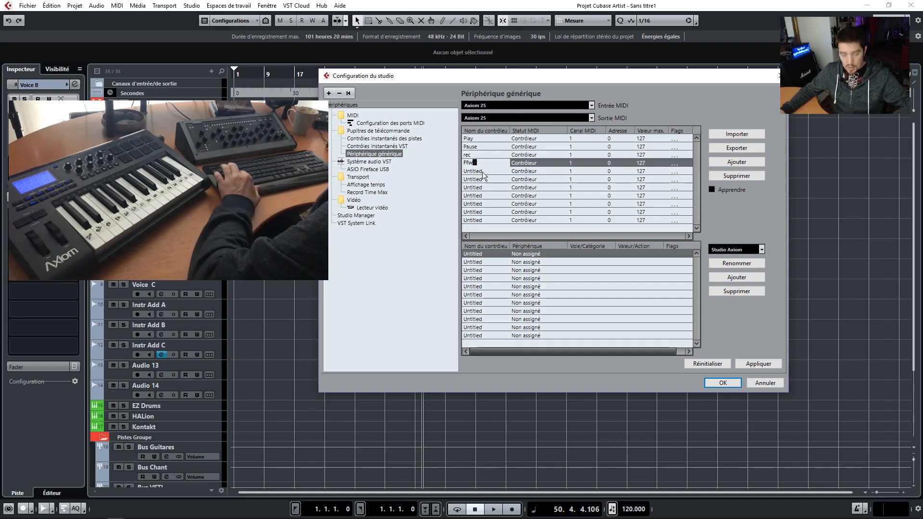
double_click(473, 171)
text(Rew)
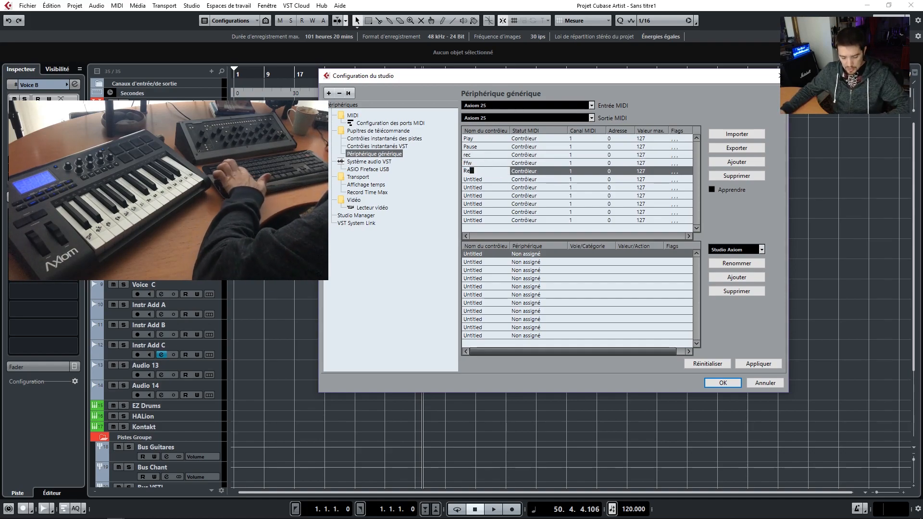
double_click(476, 180)
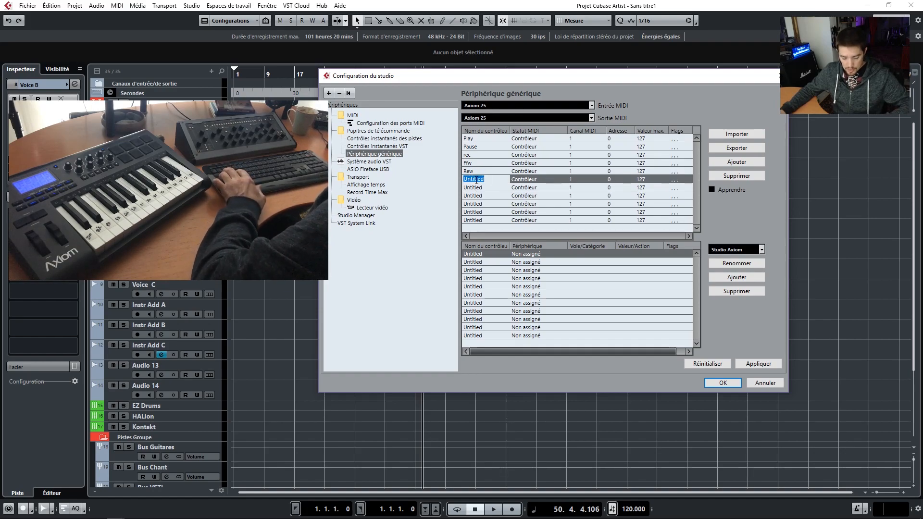
text(Cycle)
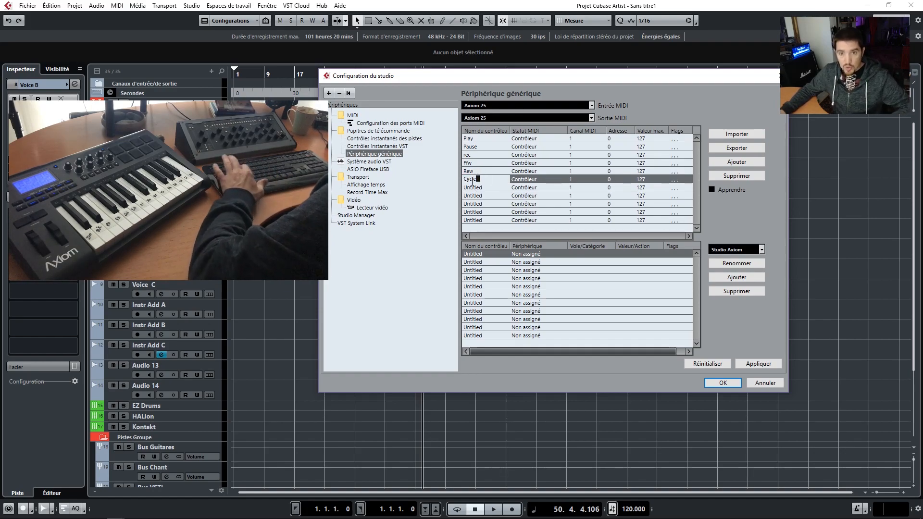
key(Return)
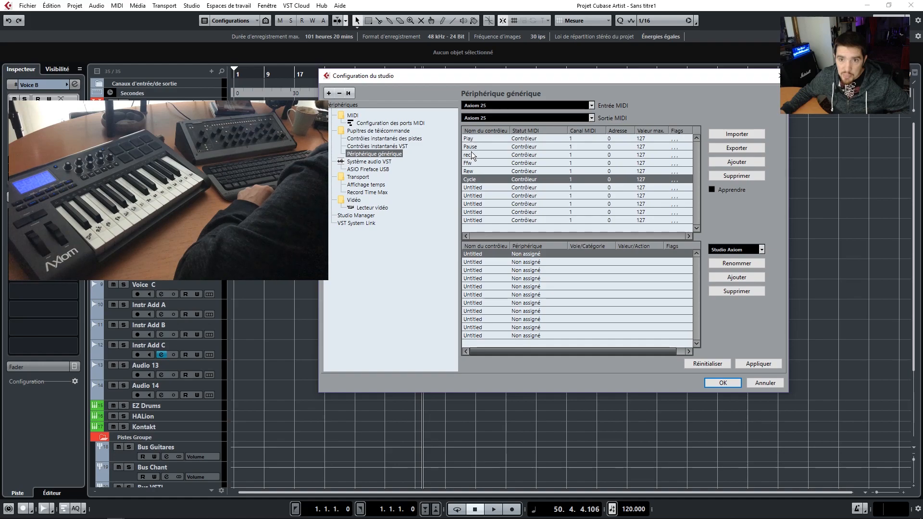
- Rename the seventh, eighth and ninth controllers as Volume, Master and Pan
double_click(474, 188)
text(Volume)
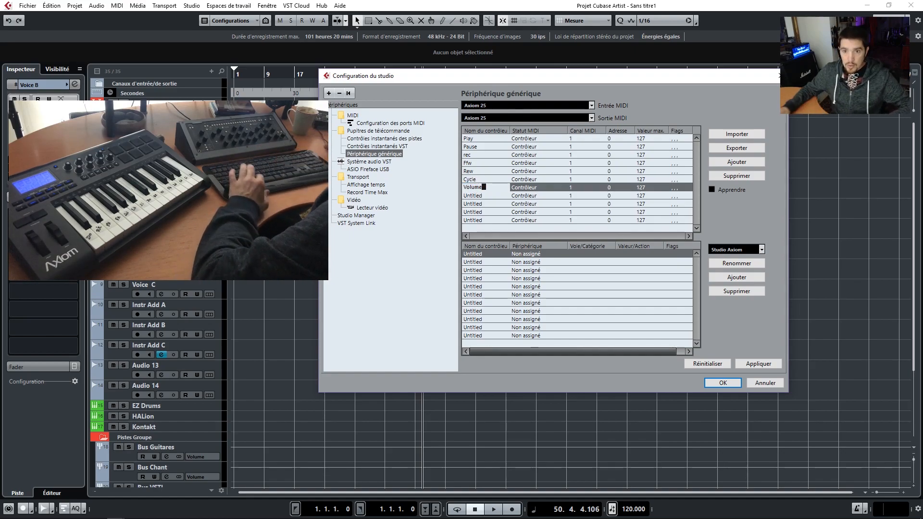
double_click(474, 196)
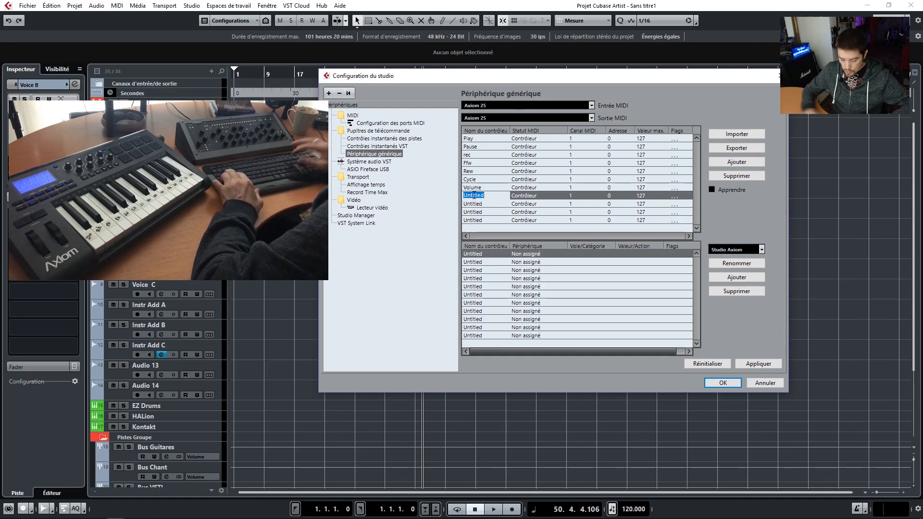
text(Master)
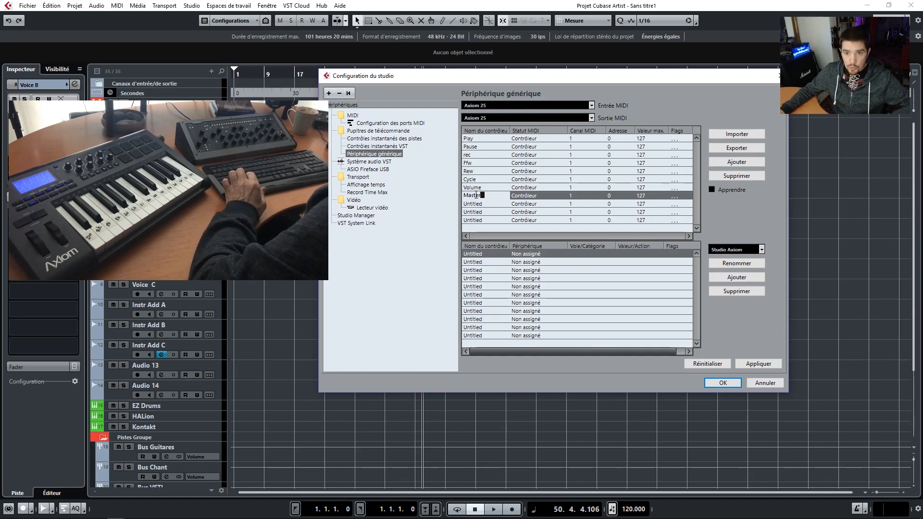
double_click(474, 204)
text(Pan)
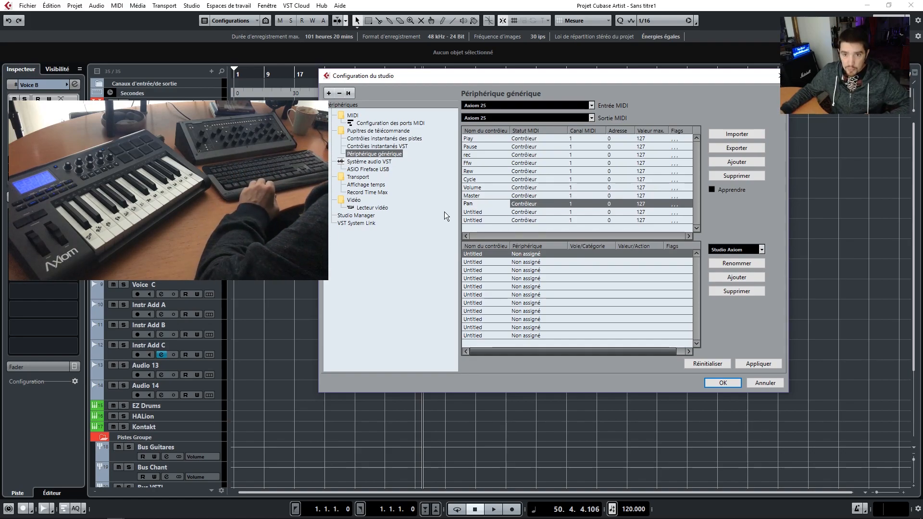
- Apply the changes made to Périphérique générique and return to its settings page
click(446, 210)
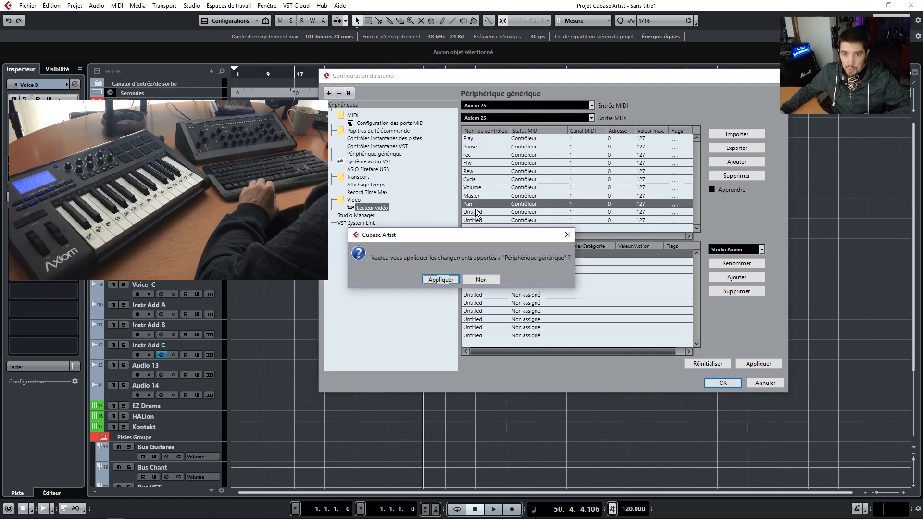
click(440, 278)
click(360, 154)
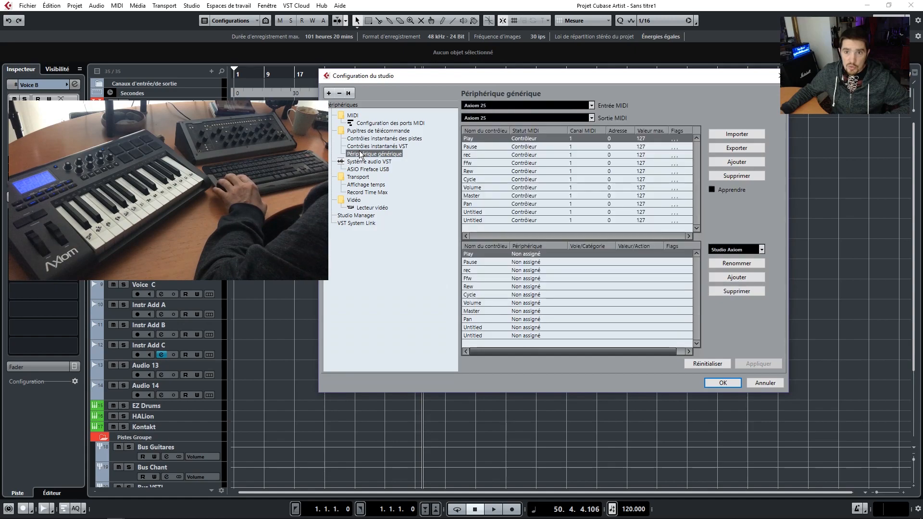
- Rename the tenth controller, just below Pan, as Click vol
double_click(473, 212)
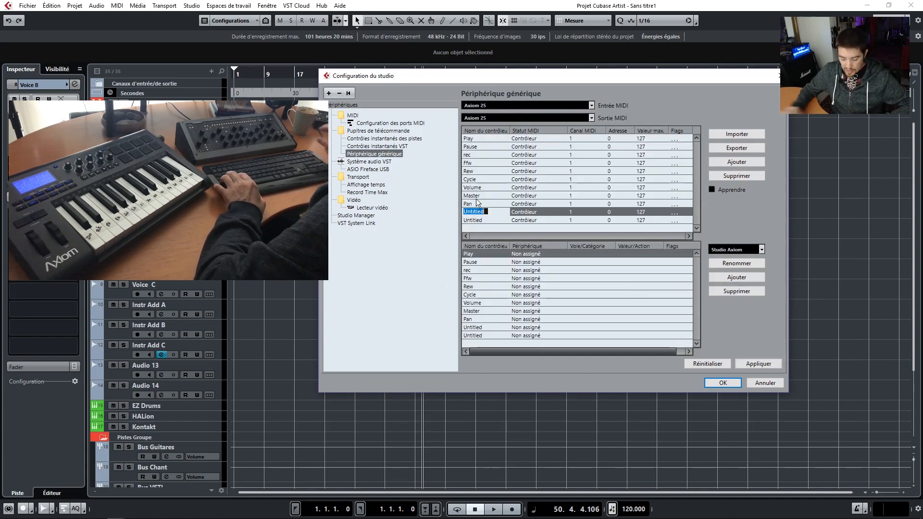
text(Click)
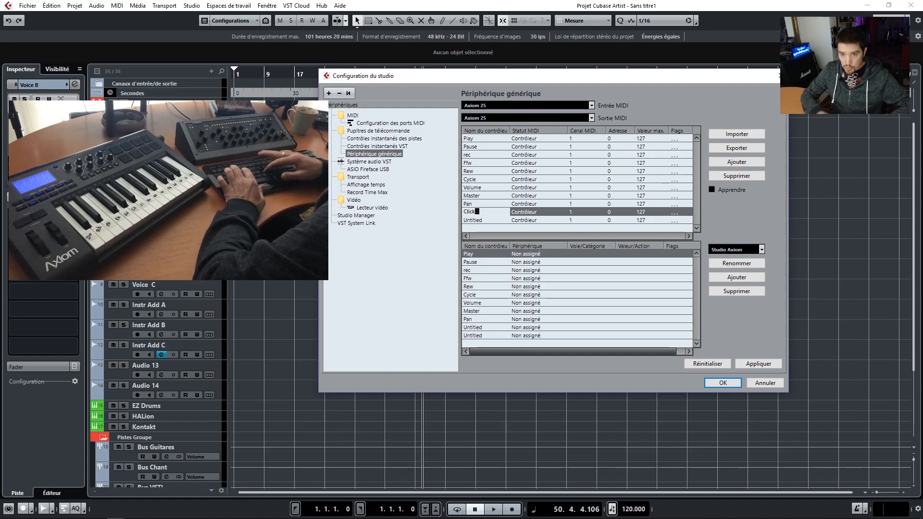
key(Return)
text(vol)
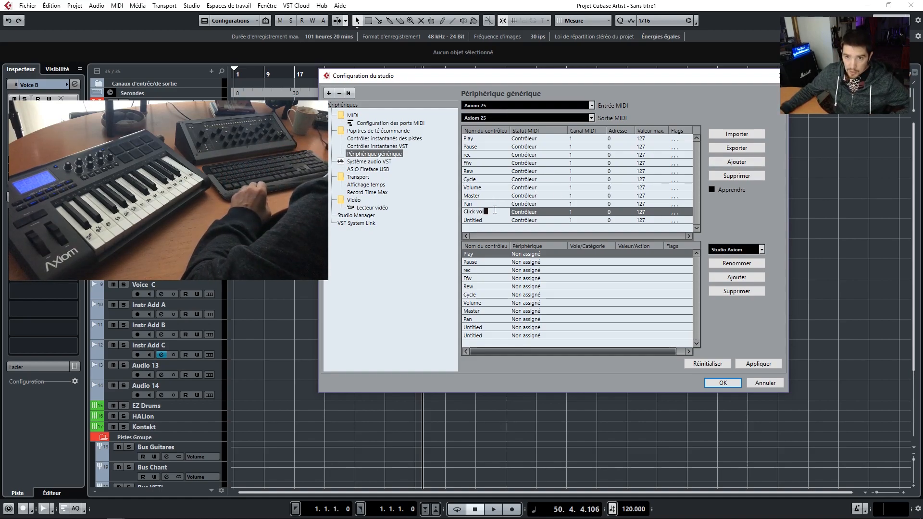
- Add two more controllers to the generic remote and rename the one just below Click vol as Send 1
click(478, 221)
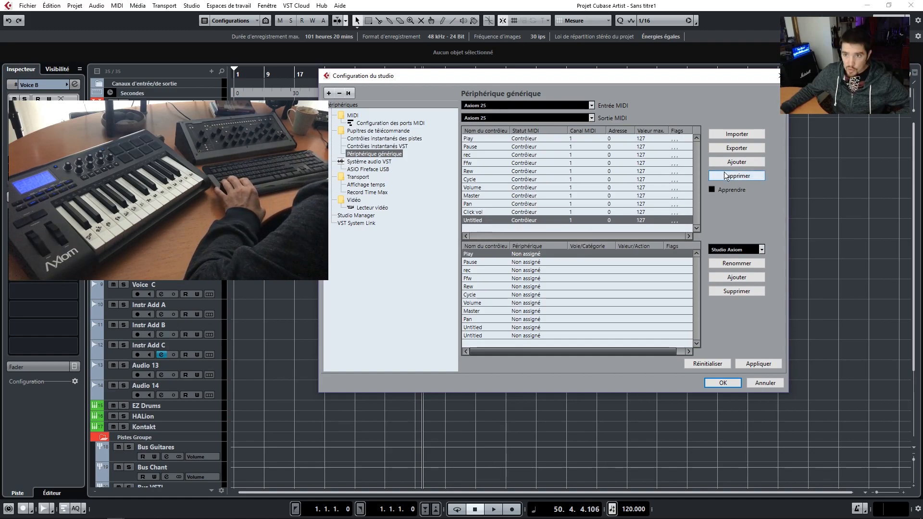
click(743, 164)
click(743, 163)
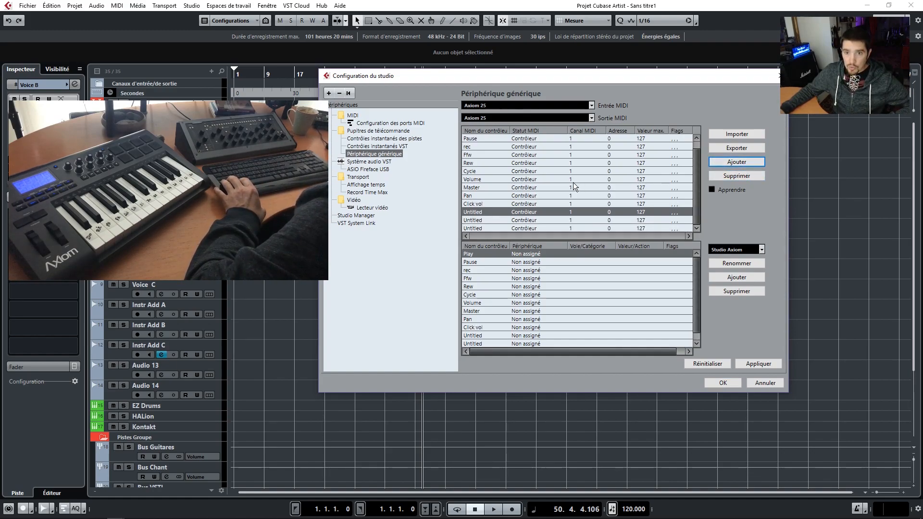
double_click(478, 216)
text(Send)
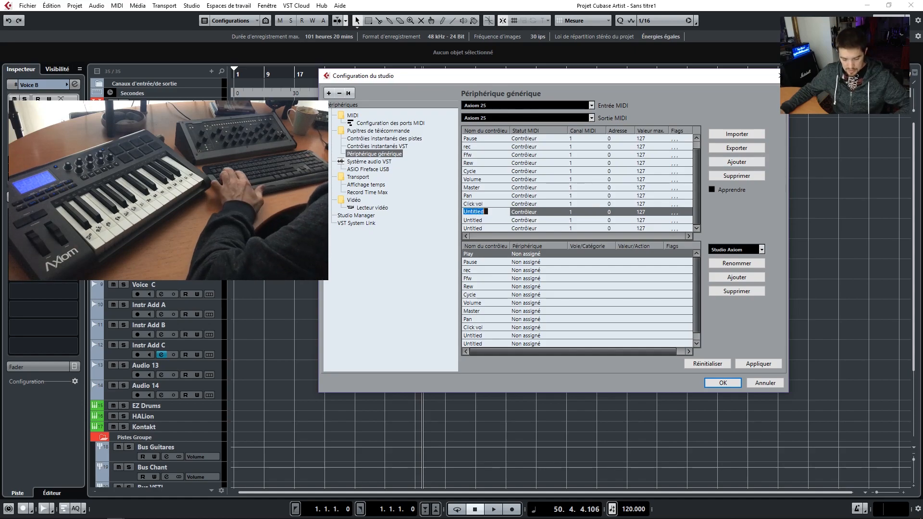
text( 1)
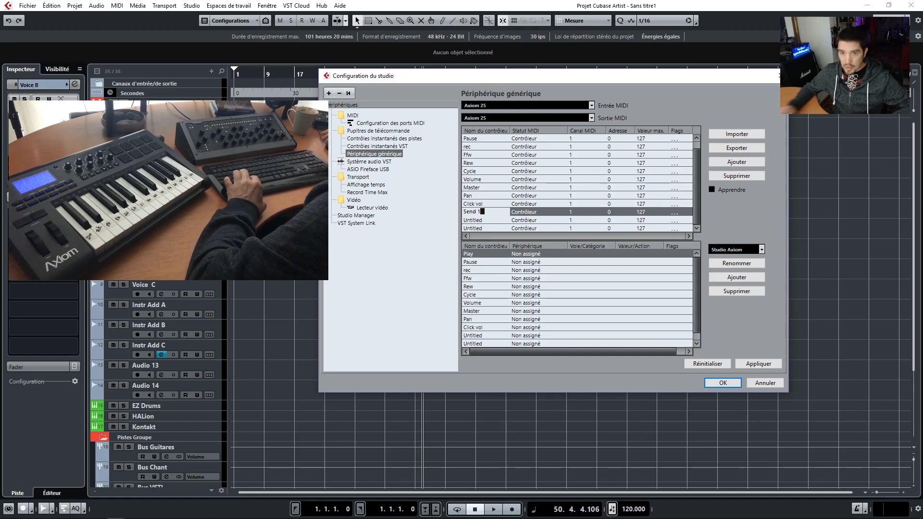
- Rename the last two untitled controllers as Send 2 and Send 3
click(477, 218)
click(477, 218)
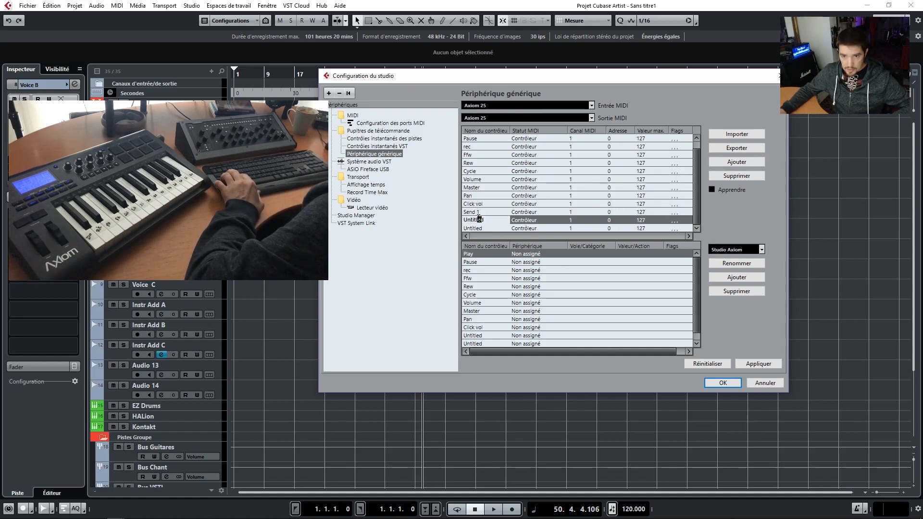
text(Se)
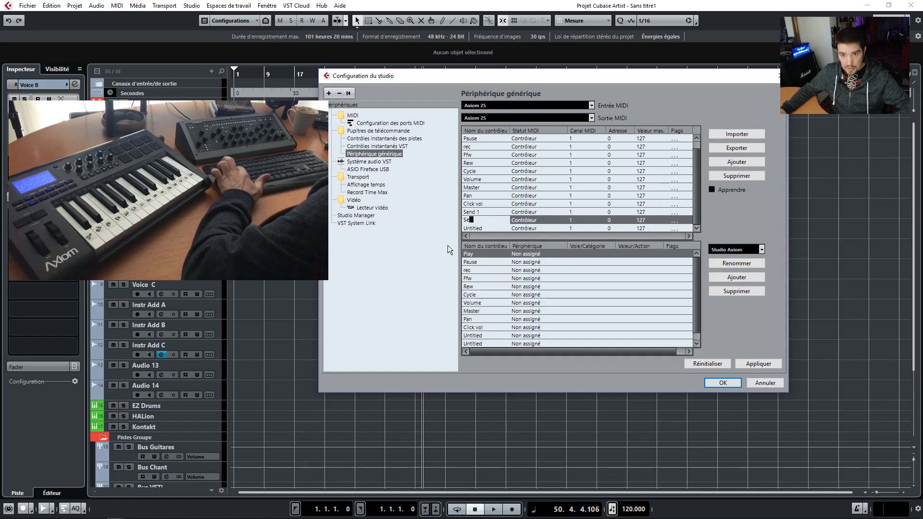
text(nd 2)
key(Return)
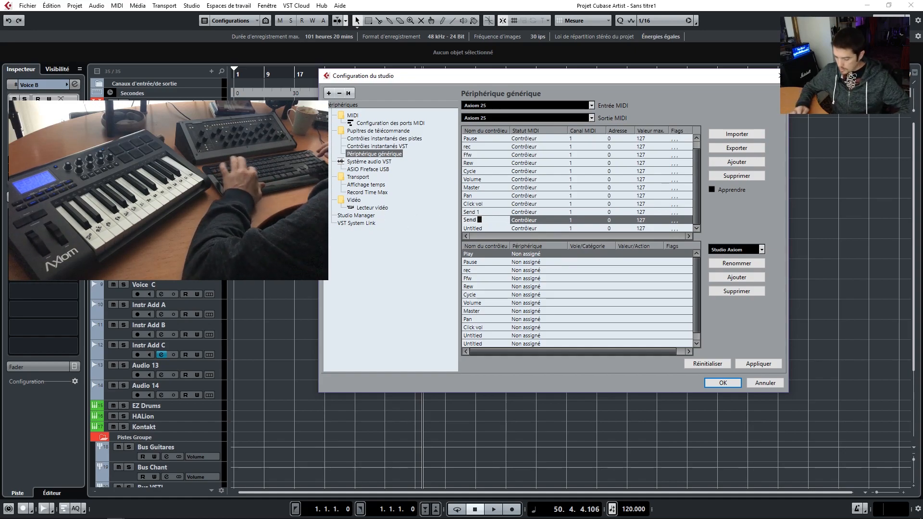
click(480, 227)
click(479, 227)
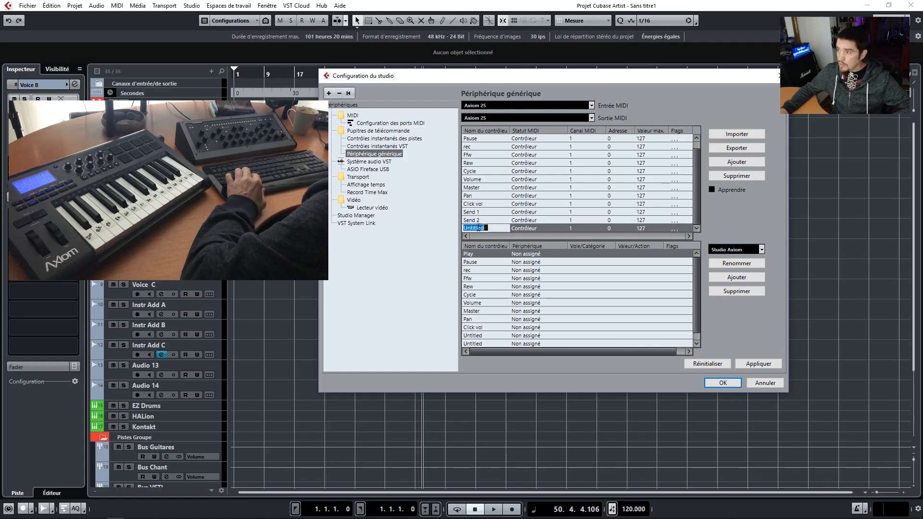
text(Send 3)
key(Return)
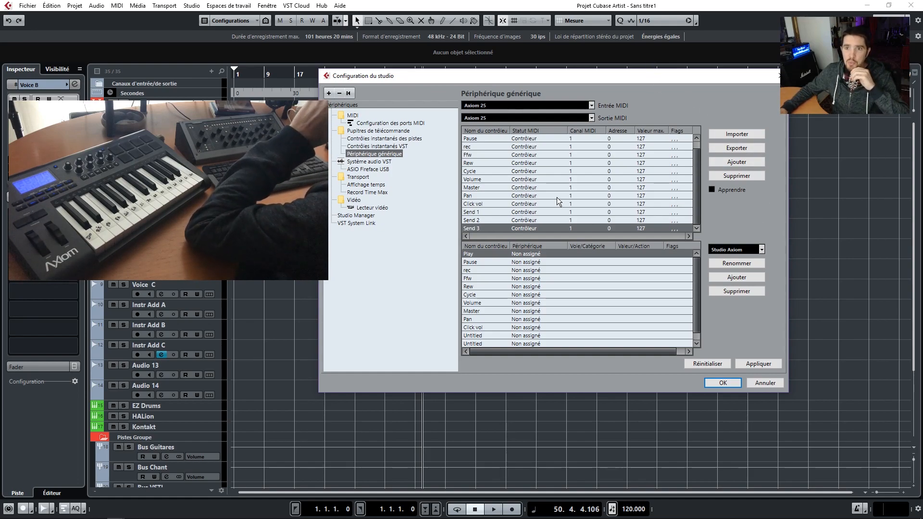
- Assign the Play, Pause and rec controllers to the Transport device in the Studio Axiom bank
scroll(557, 198, up, 1)
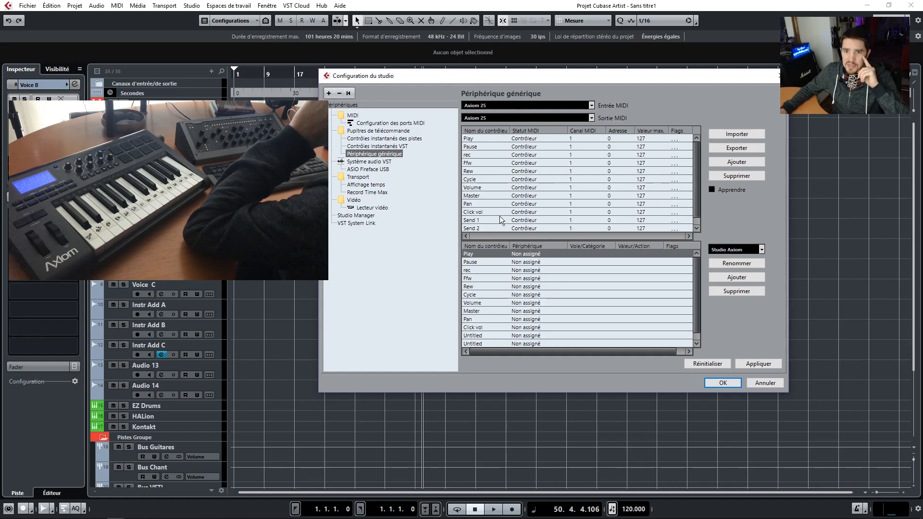
scroll(695, 148, down, 1)
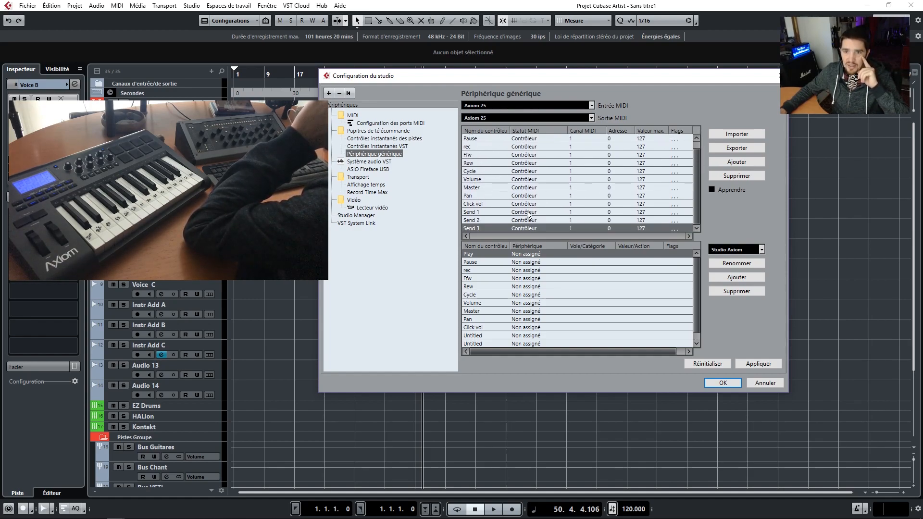
scroll(671, 172, up, 1)
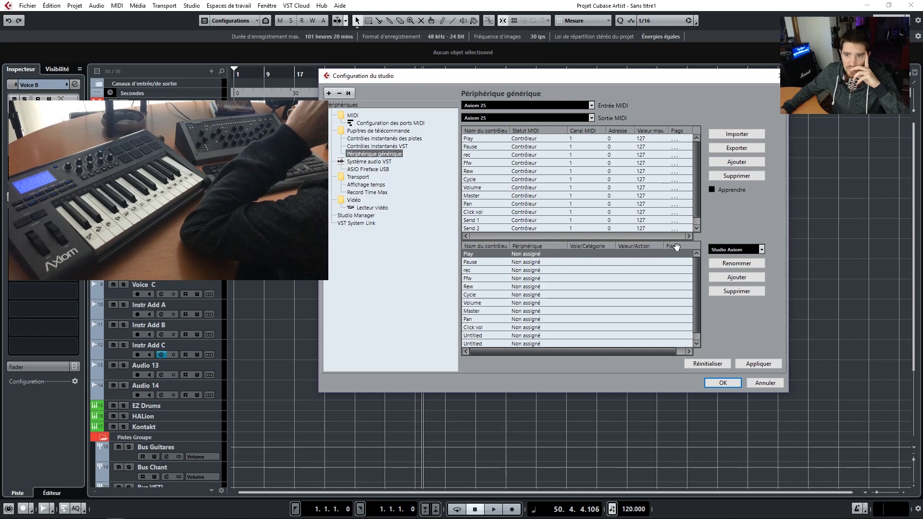
click(530, 252)
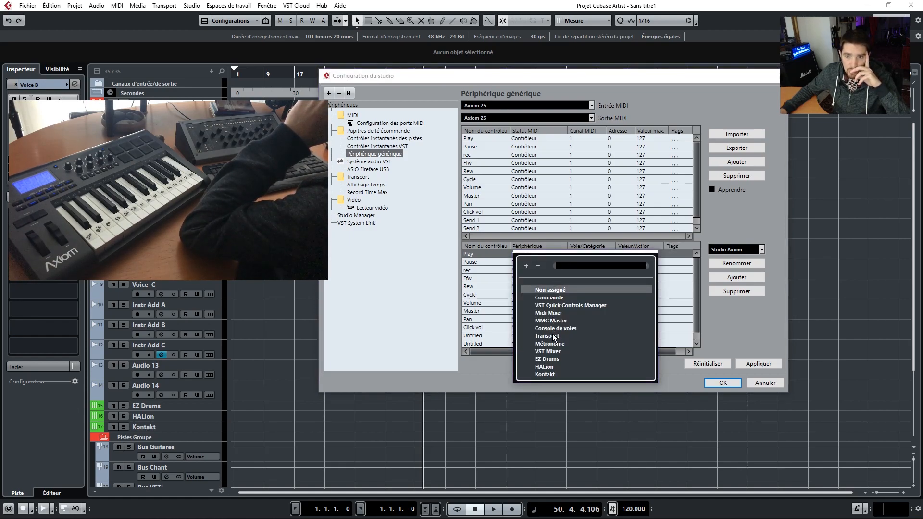
click(553, 337)
click(529, 262)
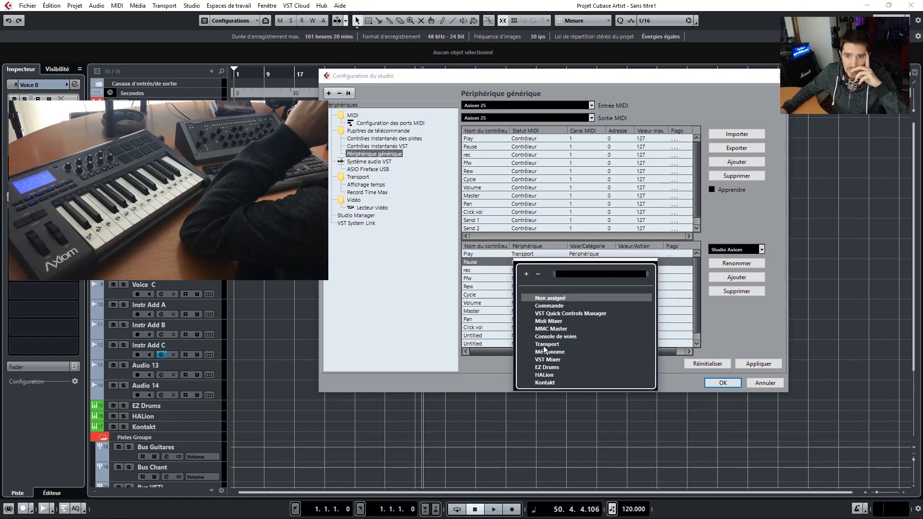
click(544, 346)
click(529, 270)
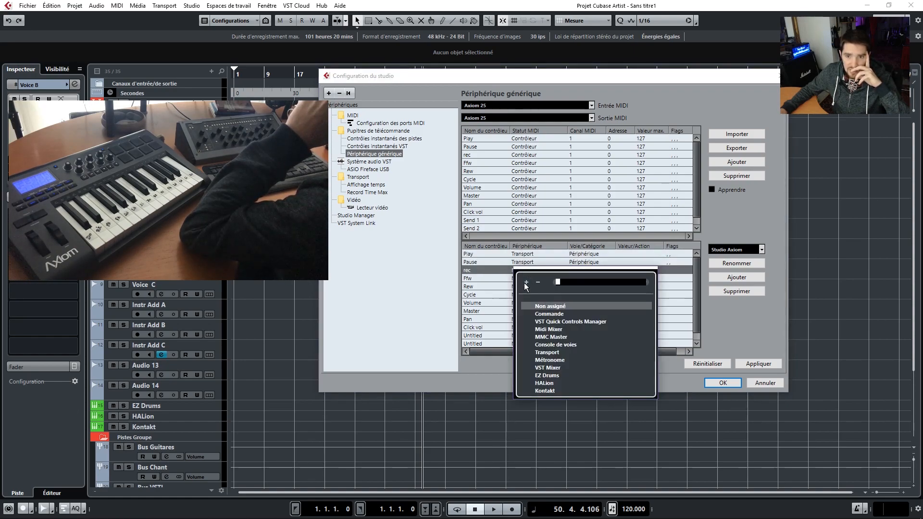
click(549, 352)
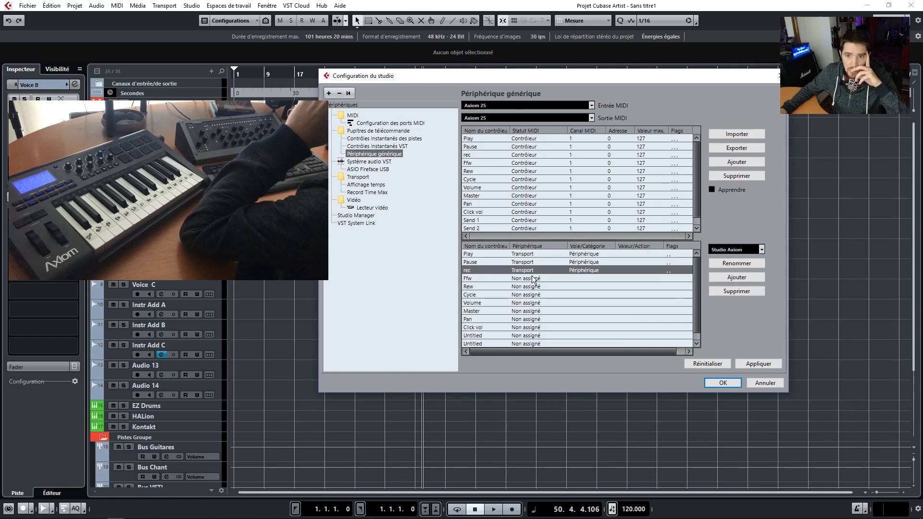
- Assign the Ffw, Rew and Cycle controllers to the Transport device
click(529, 279)
click(547, 360)
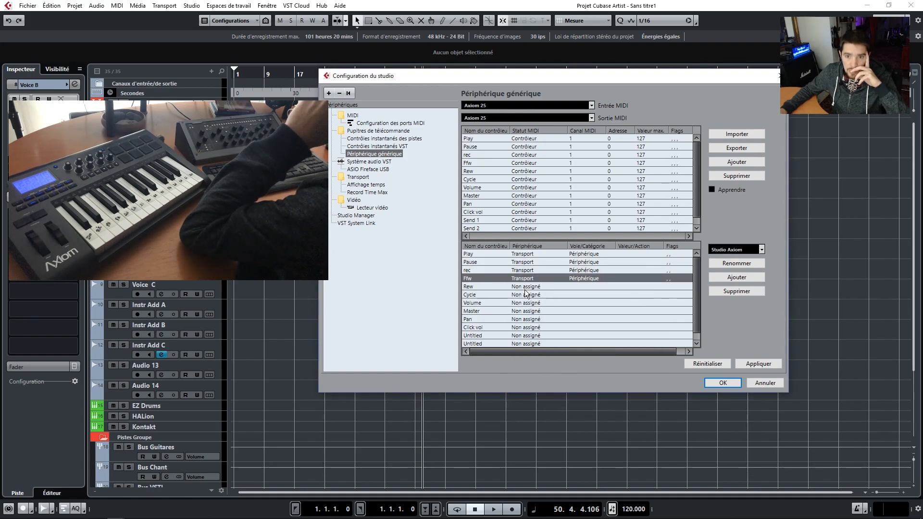
click(526, 287)
click(547, 369)
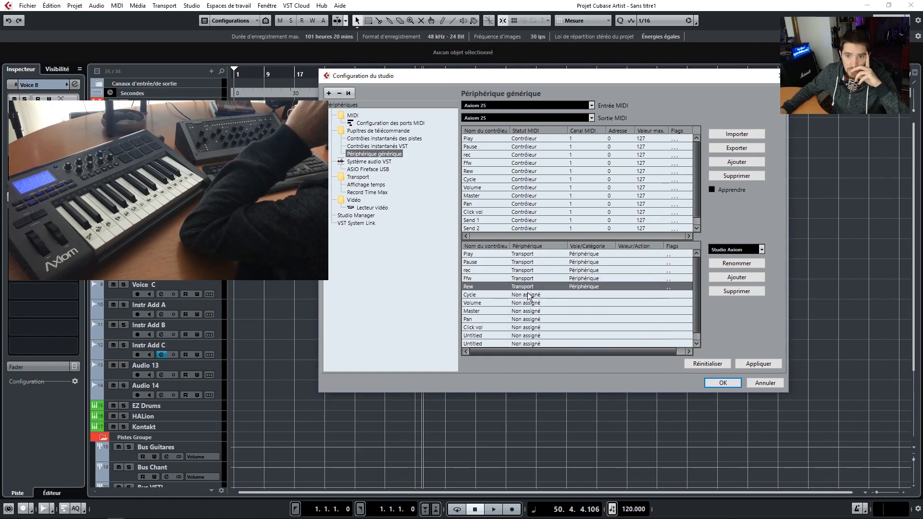
click(527, 295)
click(546, 377)
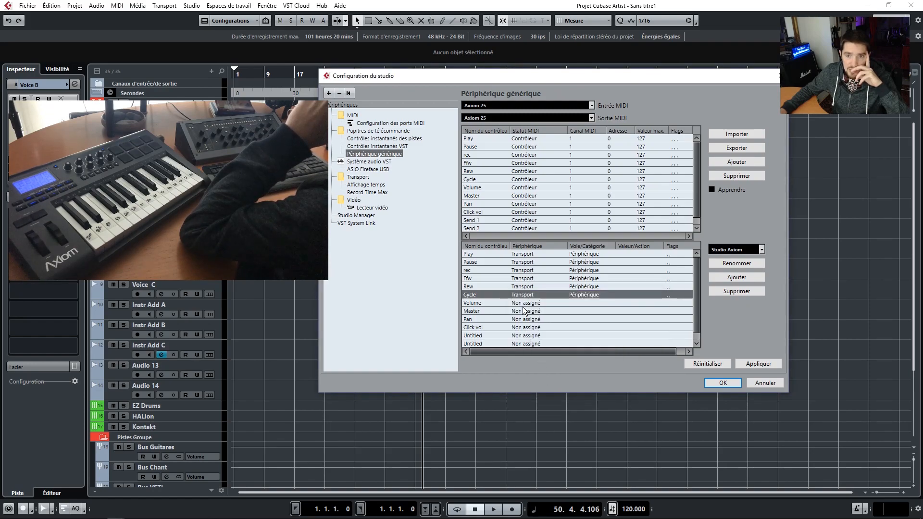
- Assign the Volume, Master and Pan controllers to the VST Mixer device
scroll(485, 301, down, 1)
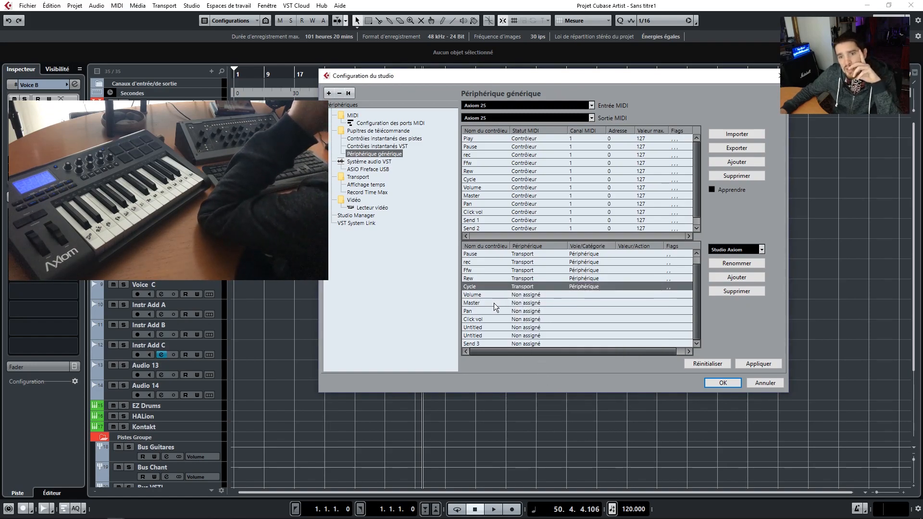
click(478, 325)
click(480, 336)
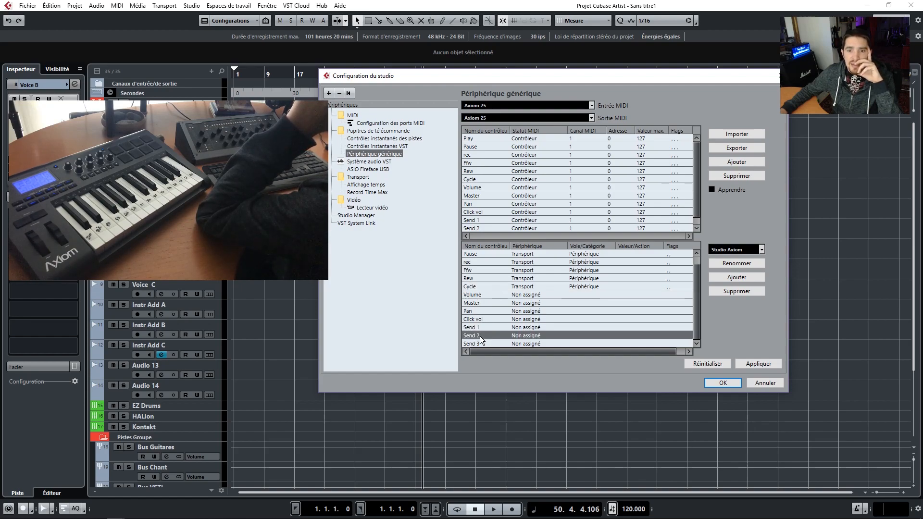
click(529, 295)
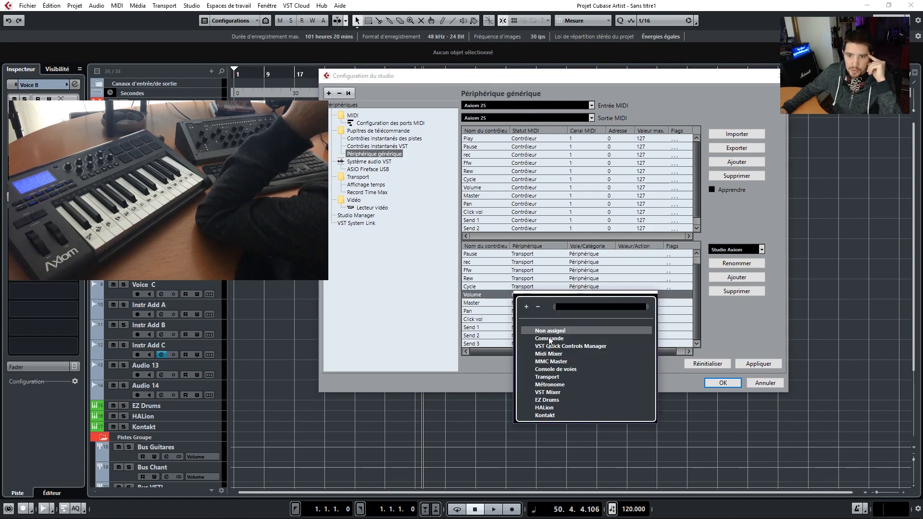
click(549, 393)
click(525, 304)
click(548, 400)
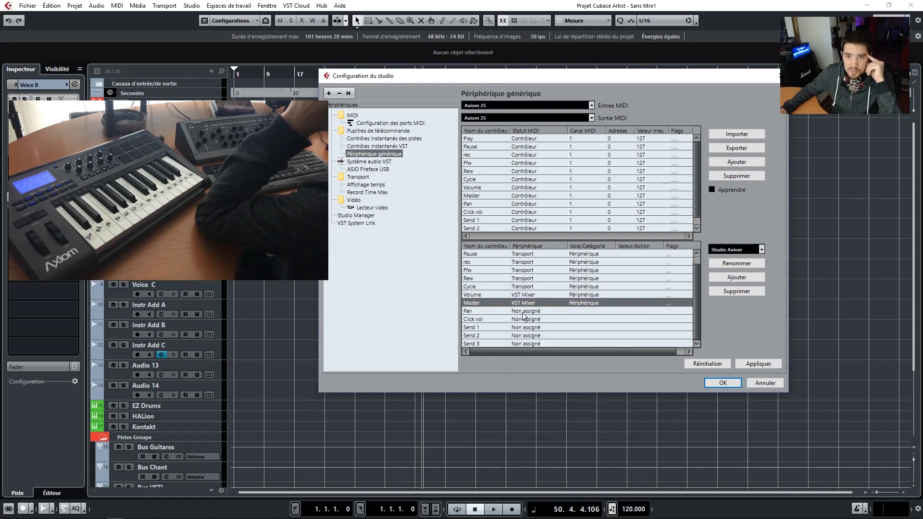
click(527, 312)
click(548, 409)
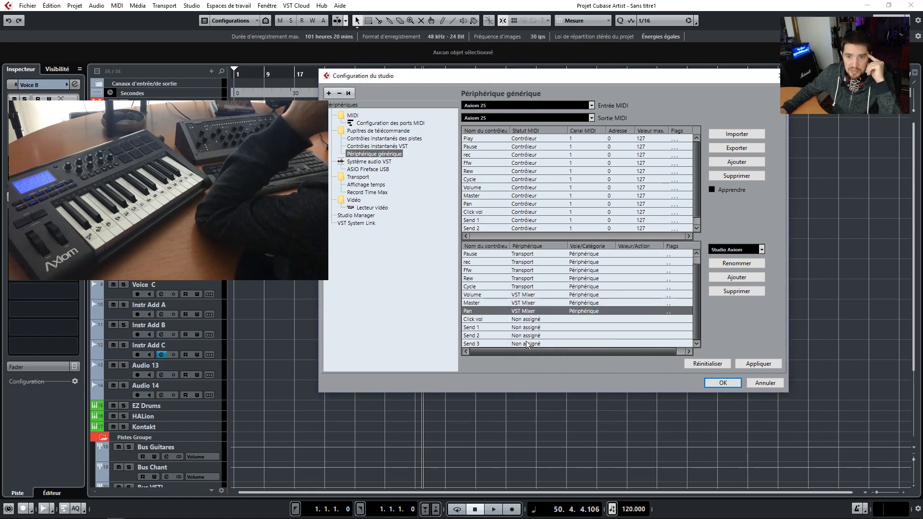
- Assign Send 1, Send 2 and Send 3 to the VST Mixer device, and Click vol to Métronome
click(526, 328)
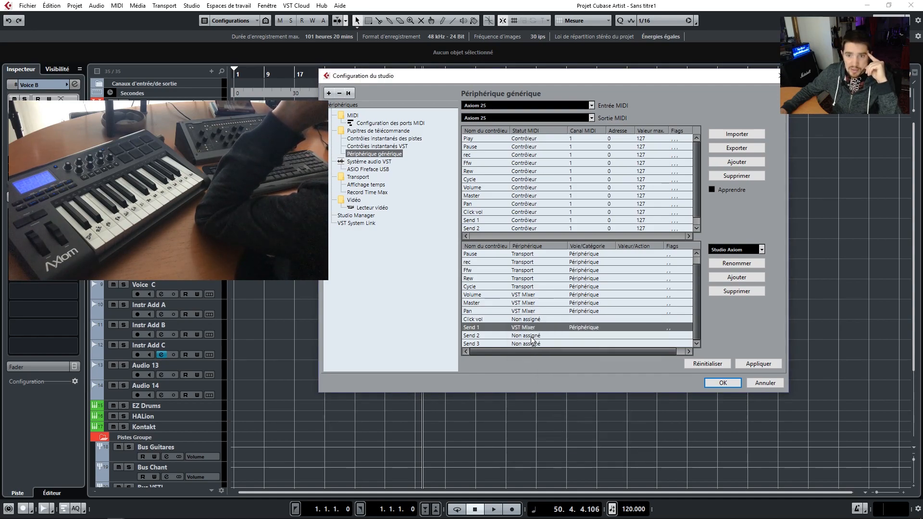
click(532, 341)
click(550, 437)
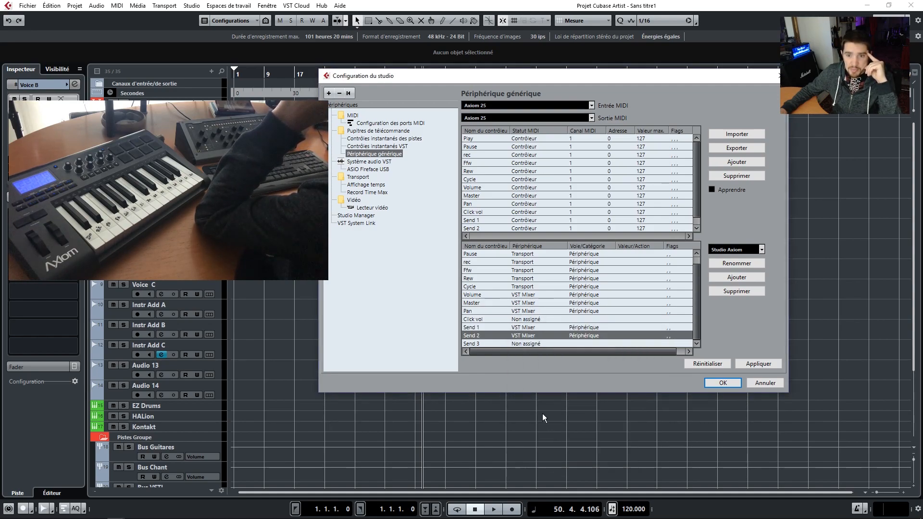
click(530, 343)
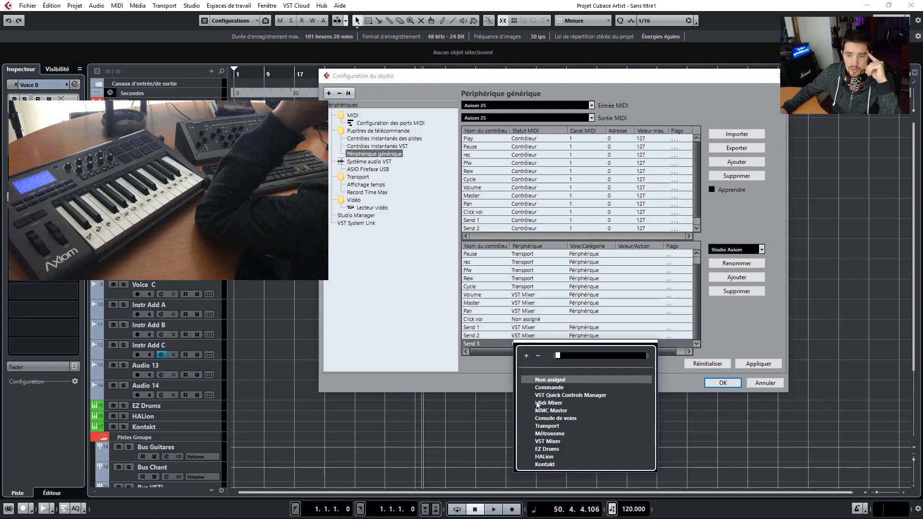
click(549, 441)
click(530, 320)
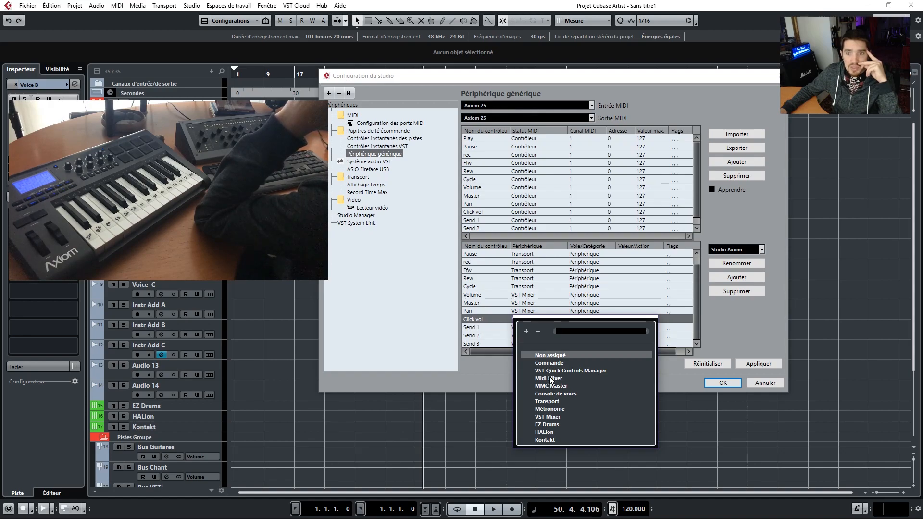
click(549, 409)
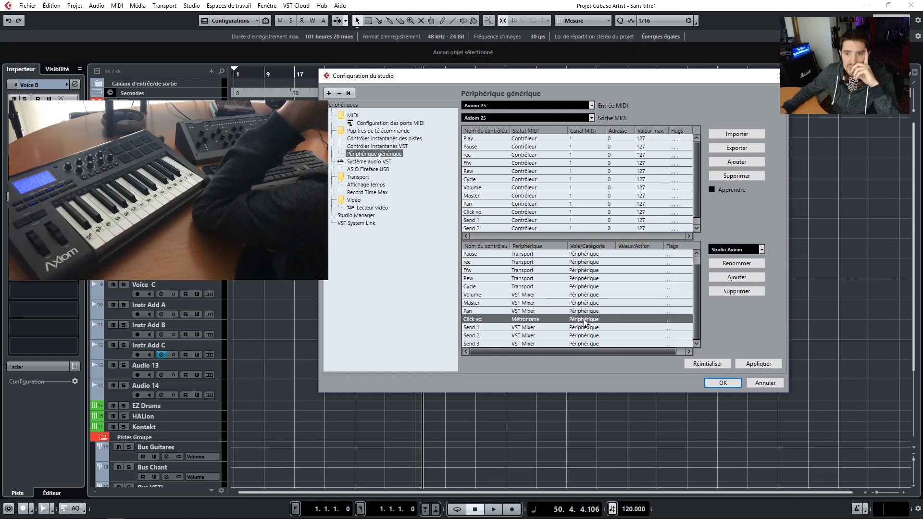
- Set the action of the Pause controller to stop and that of rec to record
click(635, 254)
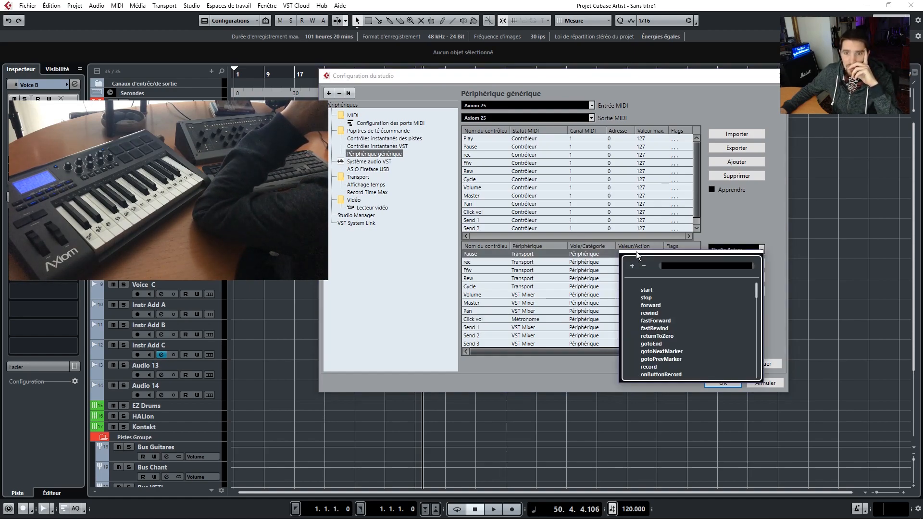
click(649, 297)
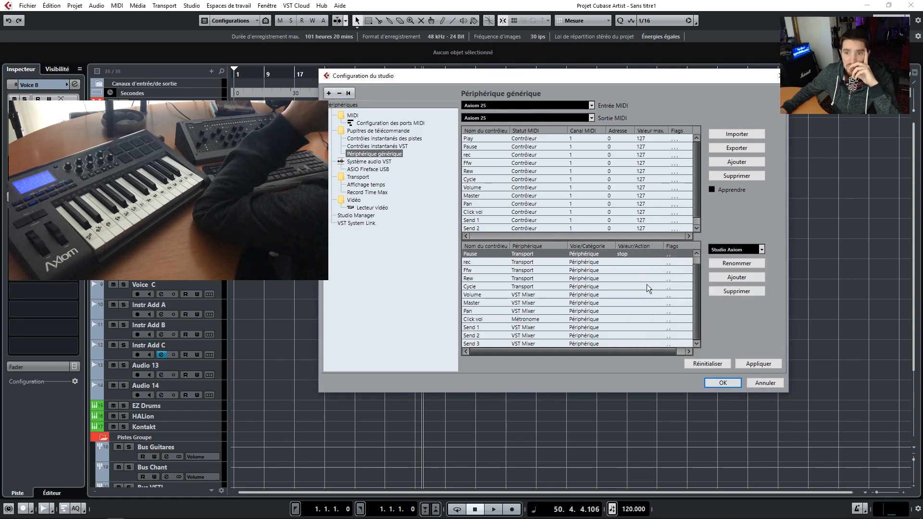
click(626, 261)
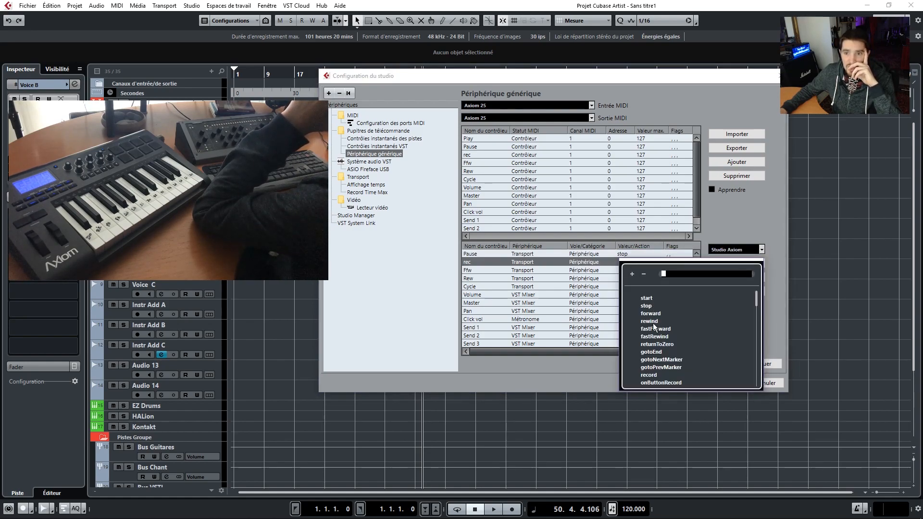
click(653, 375)
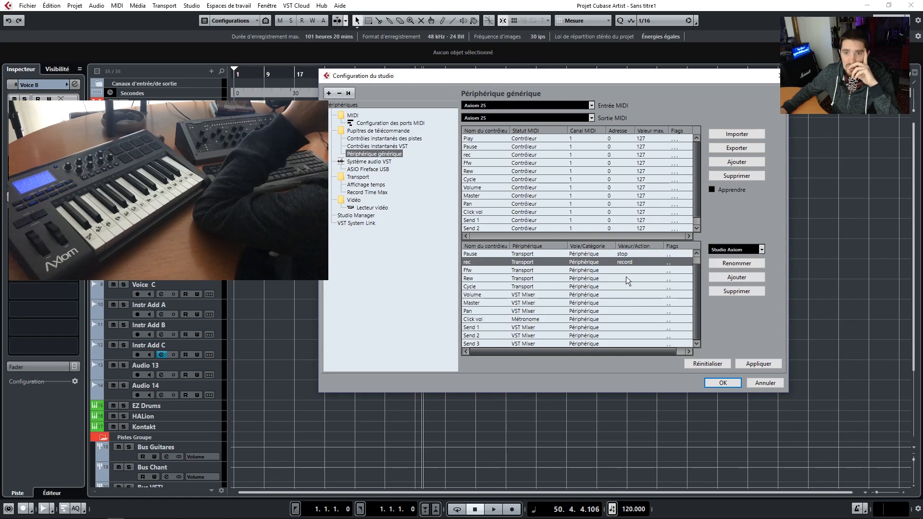
- Set the action of the Ffw controller to forward and that of Rew to rewind
click(626, 275)
click(651, 323)
click(626, 279)
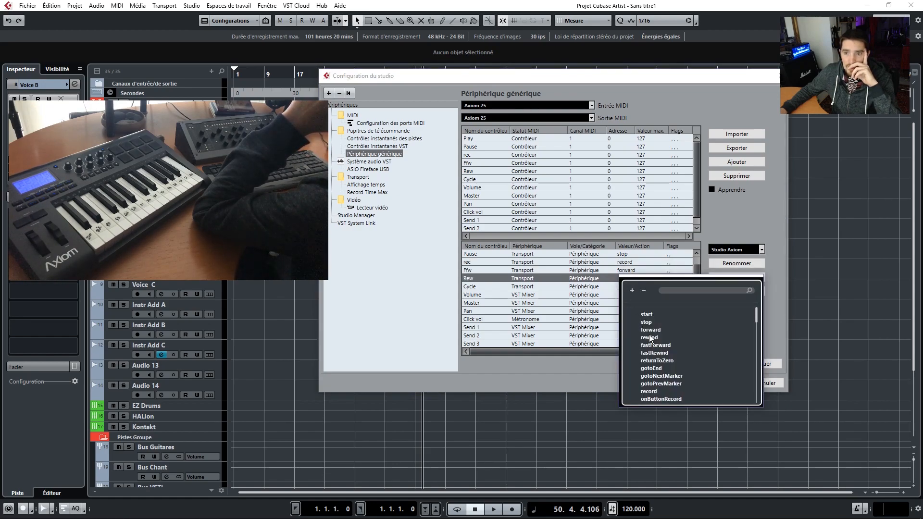
click(650, 338)
- Set the action of the Cycle controller to cycle and that of Play to start
click(622, 286)
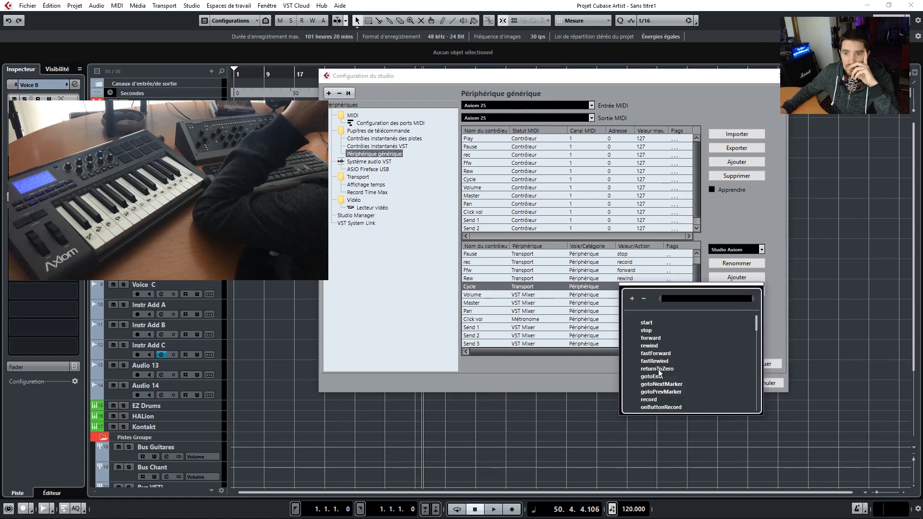
scroll(657, 388, down, 5)
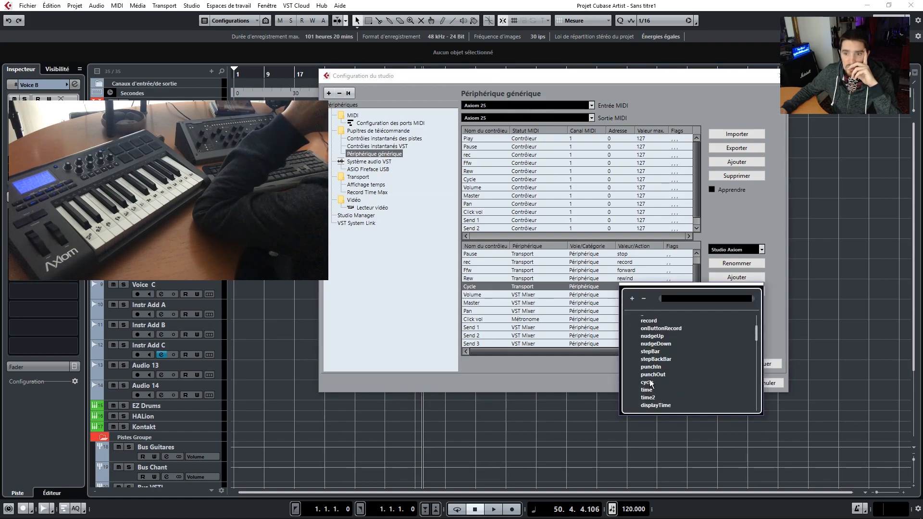
click(650, 380)
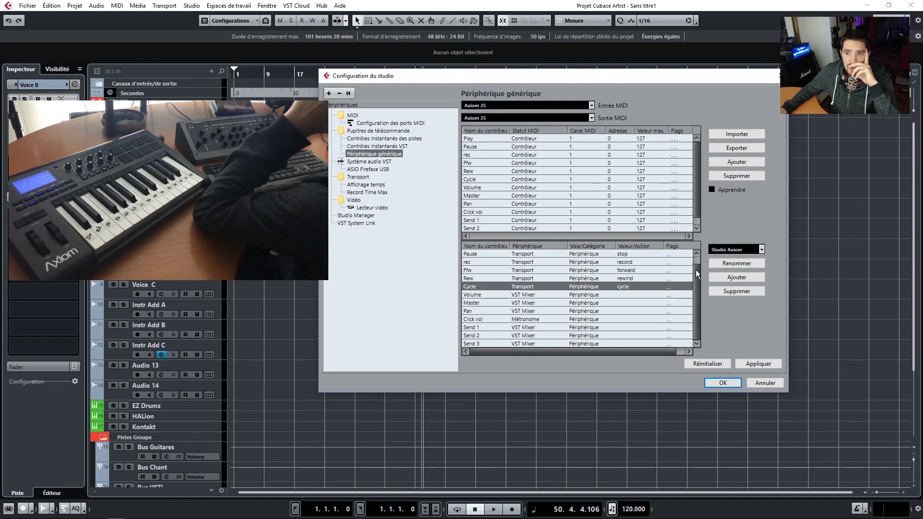
drag(696, 271, 700, 248)
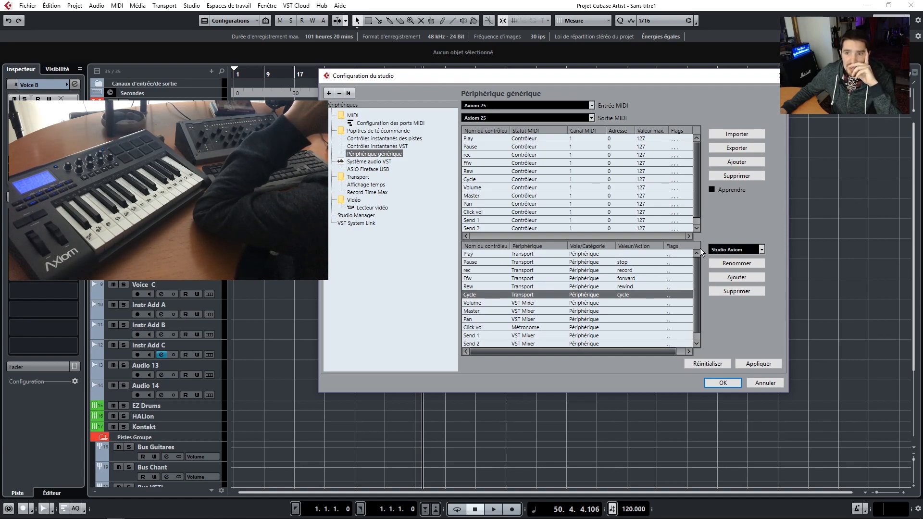
click(627, 255)
click(636, 265)
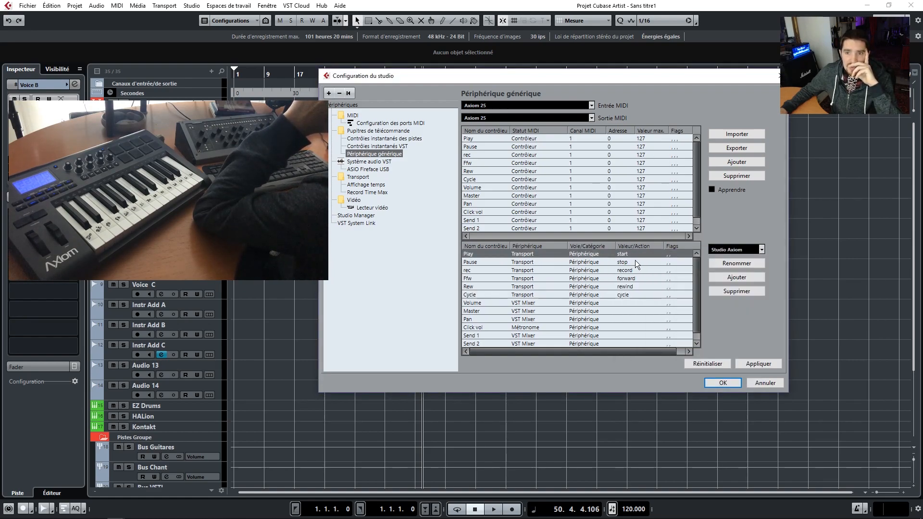
click(475, 262)
click(471, 252)
click(480, 261)
click(481, 254)
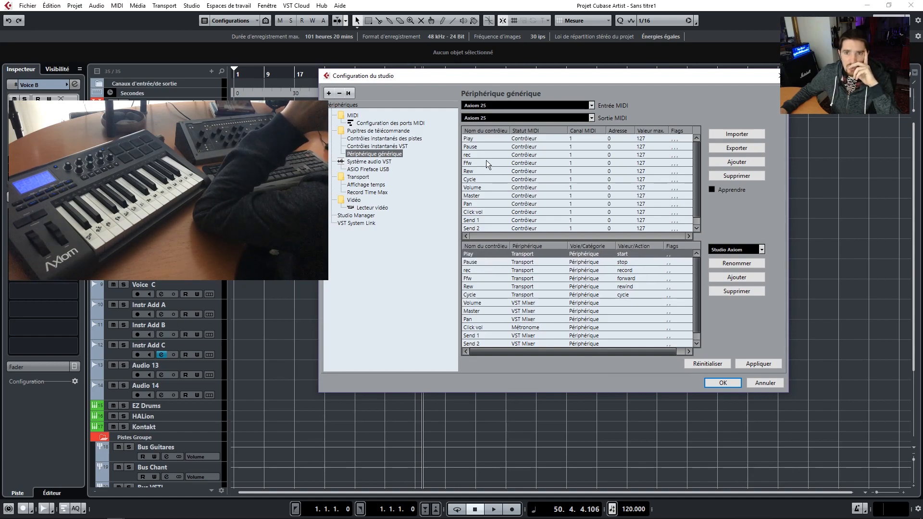
- Enable the Recevoir and Transmettre flags for the Play and Pause controllers
click(484, 139)
click(675, 140)
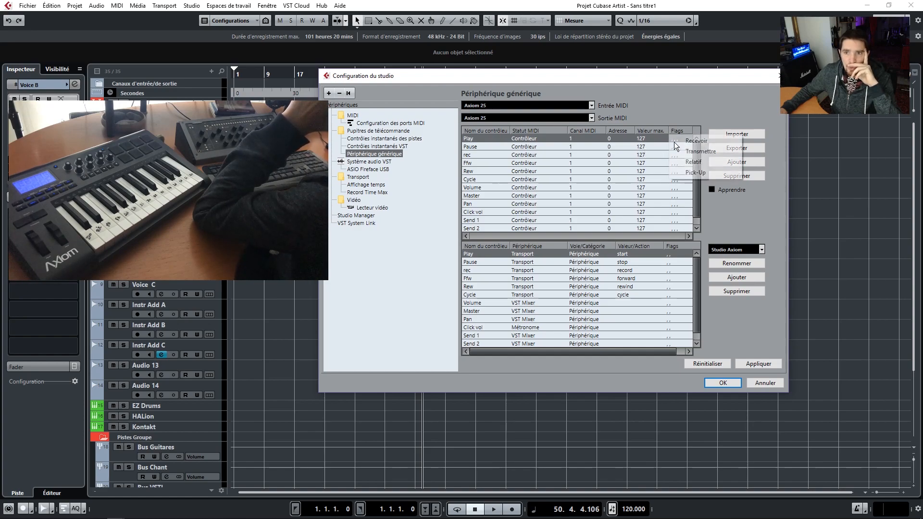
click(677, 140)
click(675, 137)
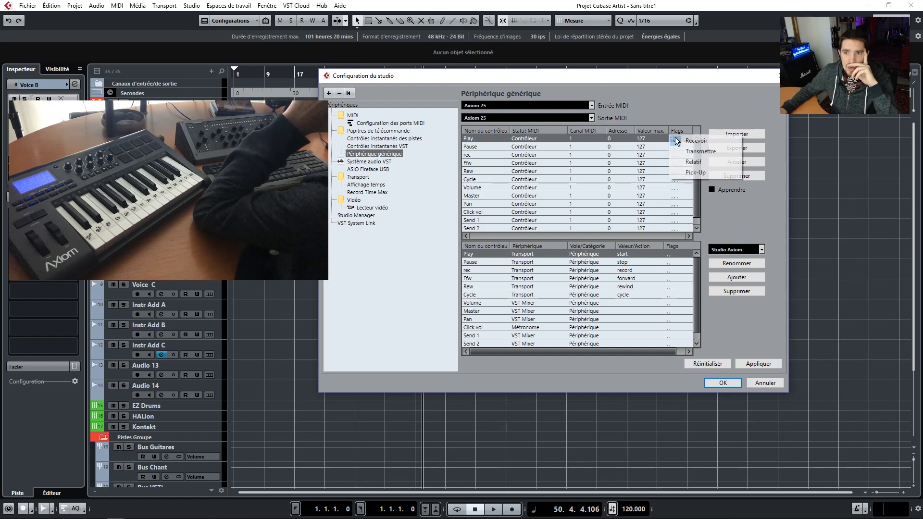
click(683, 154)
click(676, 147)
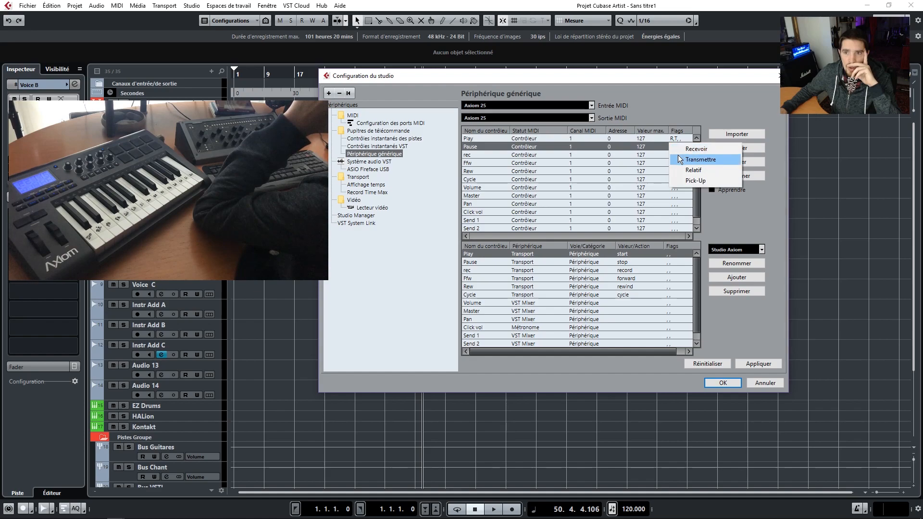
click(681, 148)
click(677, 147)
click(682, 158)
- Enable the Recevoir and Transmettre flags for the rec and Ffw controllers
click(674, 154)
click(679, 155)
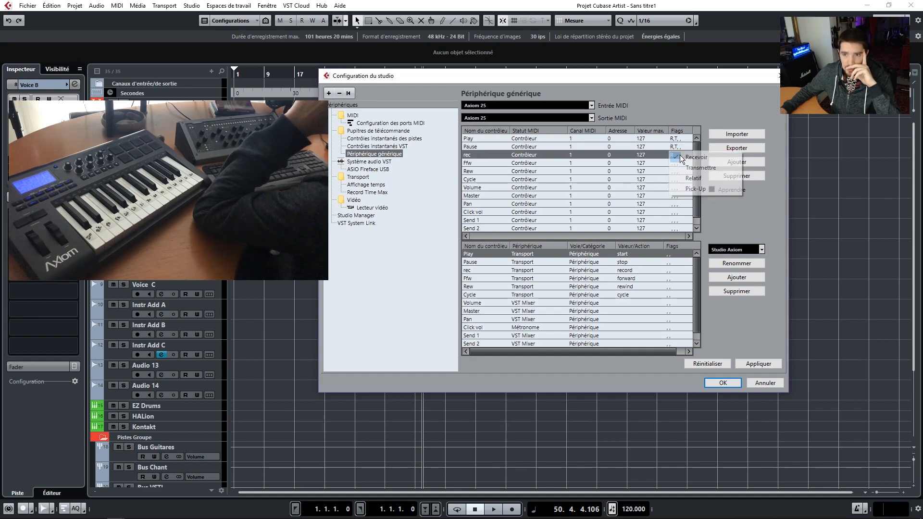
click(685, 167)
click(672, 163)
click(680, 167)
click(675, 163)
click(682, 175)
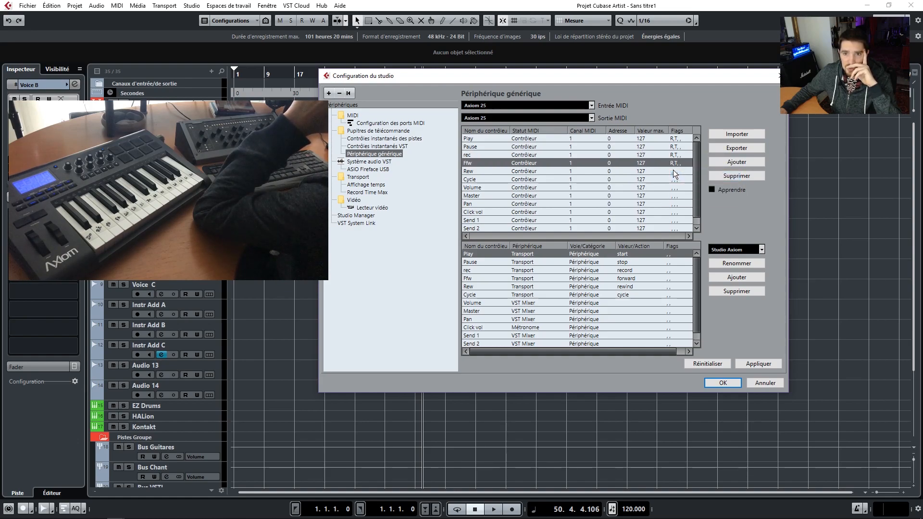
- Enable the Recevoir and Transmettre flags for Rew, and the Transmettre flag for Cycle
click(673, 170)
click(680, 174)
click(677, 171)
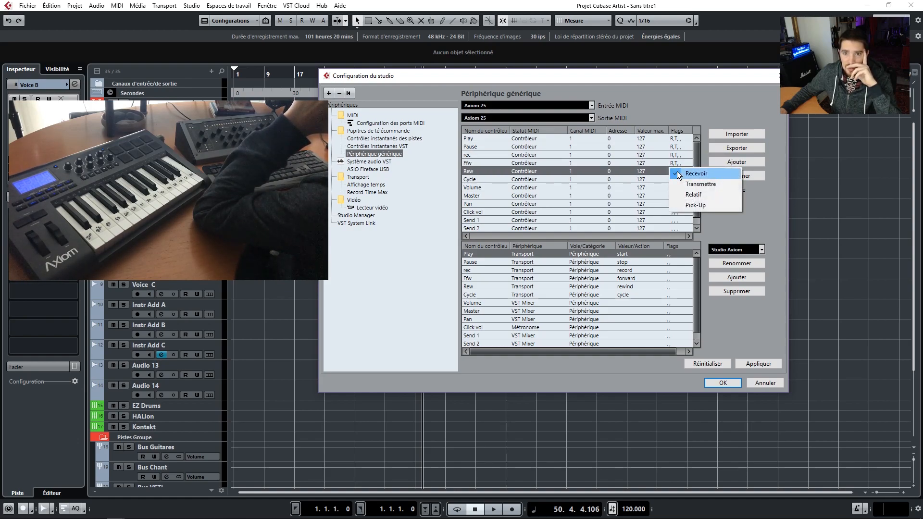
click(683, 183)
click(674, 178)
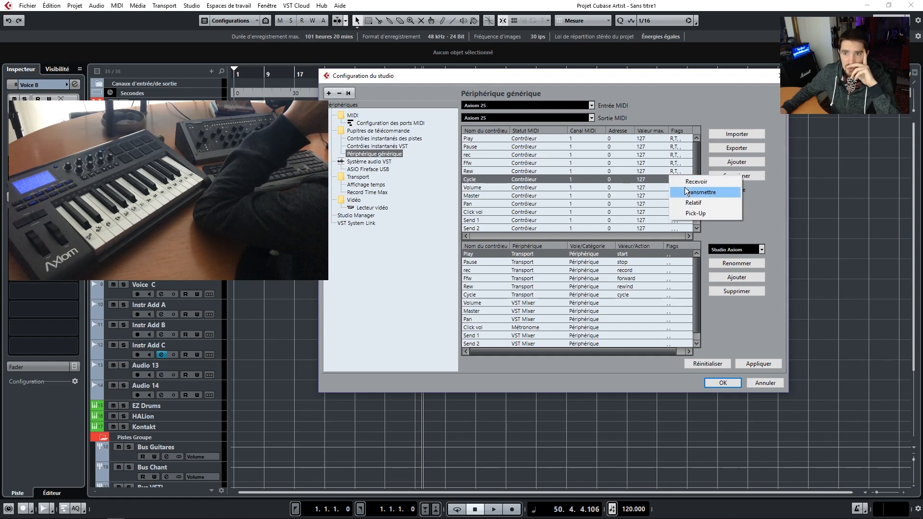
click(687, 192)
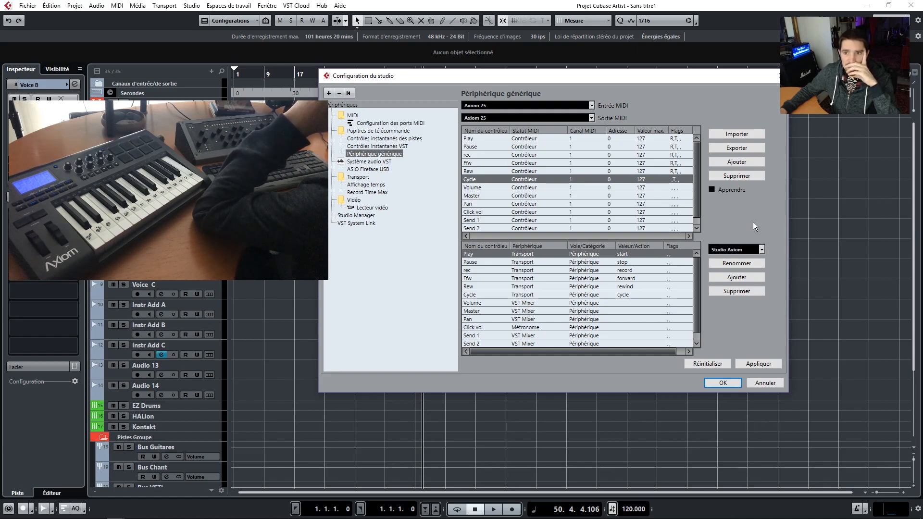
- Export the generic remote setup to the Presets Studio folder, overwriting the existing Transport tuto file
click(743, 147)
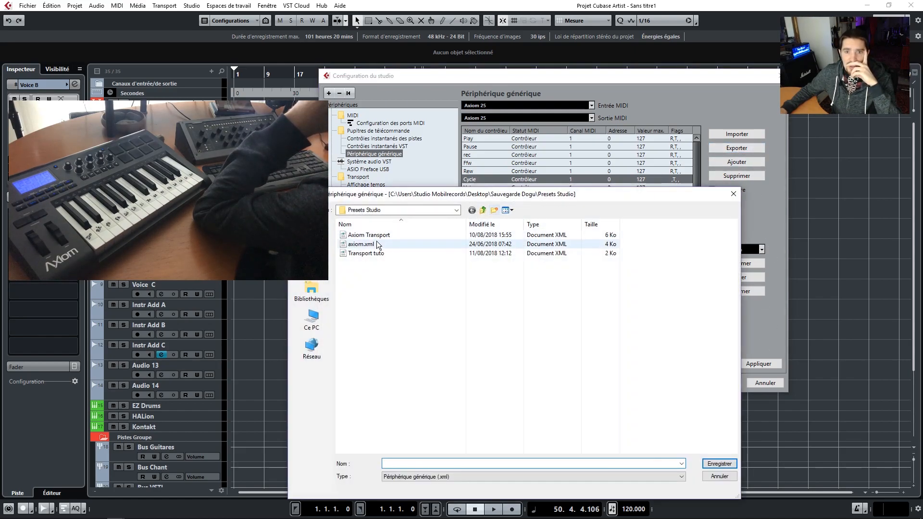
click(371, 253)
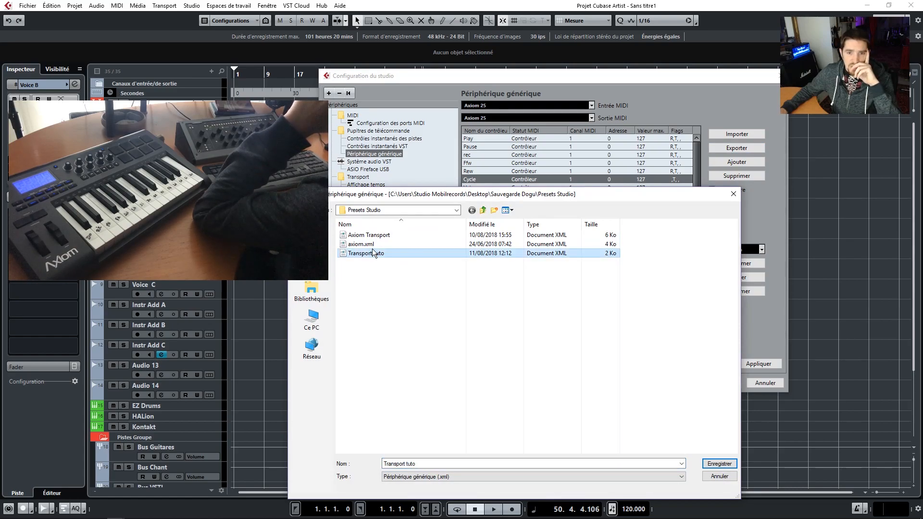
click(710, 460)
click(442, 278)
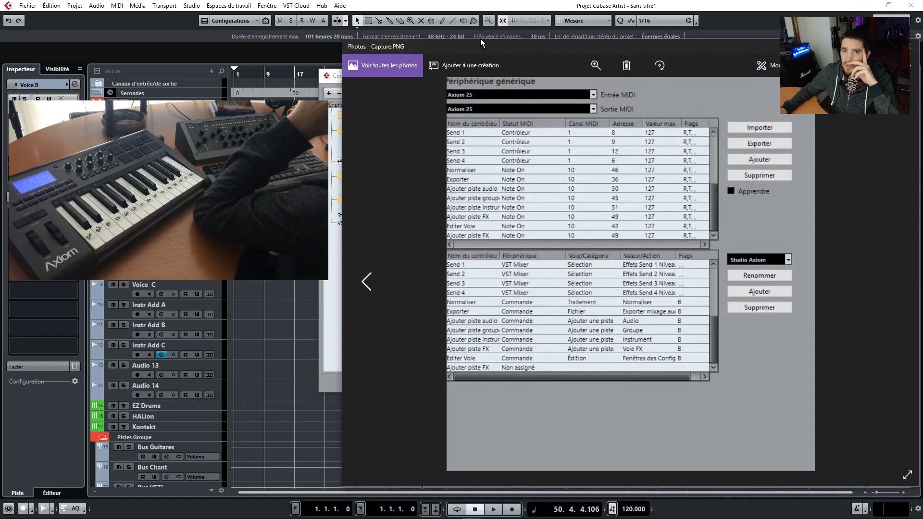
- Examine the reference image Capture.PNG of a completed Axiom 25 setup, and move it off the studio setup window
drag(481, 43, 922, 110)
drag(695, 50, 922, 69)
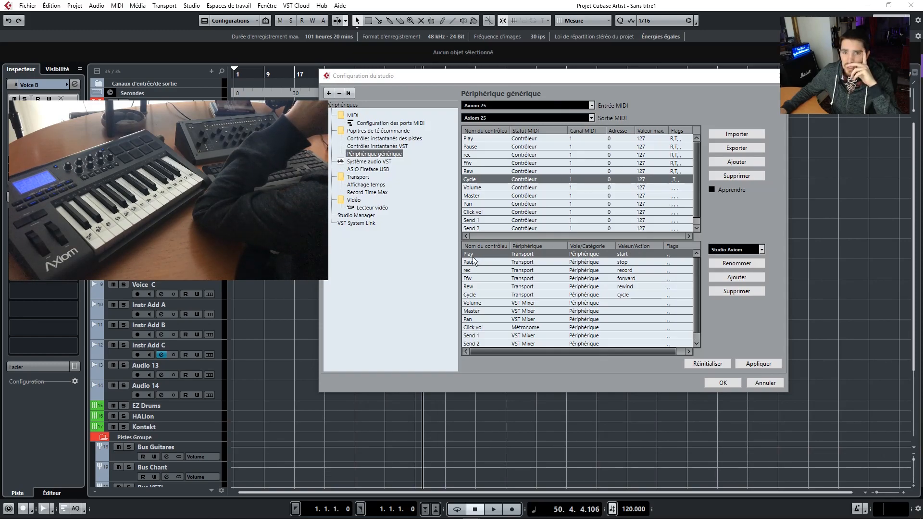
click(698, 273)
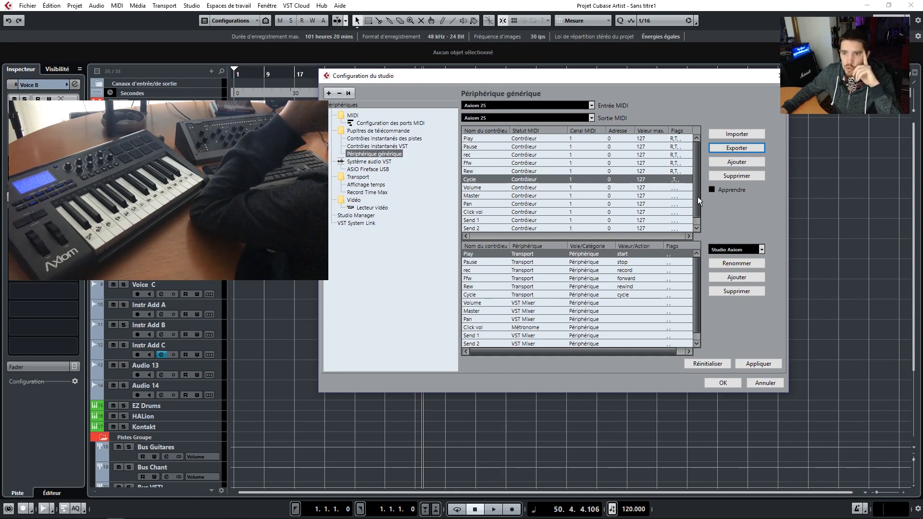
- Turn on Apprendre and learn the keyboard's buttons for Play, Pause and rec on MIDI channel 16, addresses 117, 116 and 118
click(475, 140)
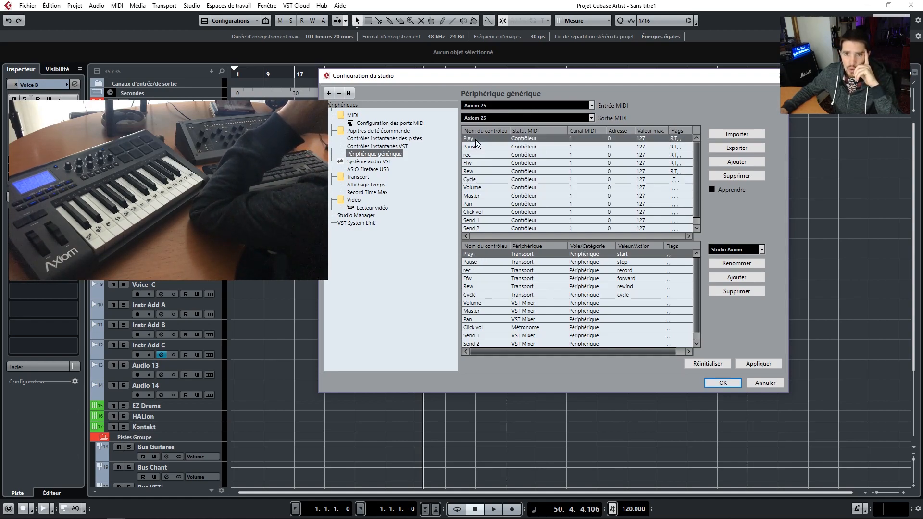
click(712, 189)
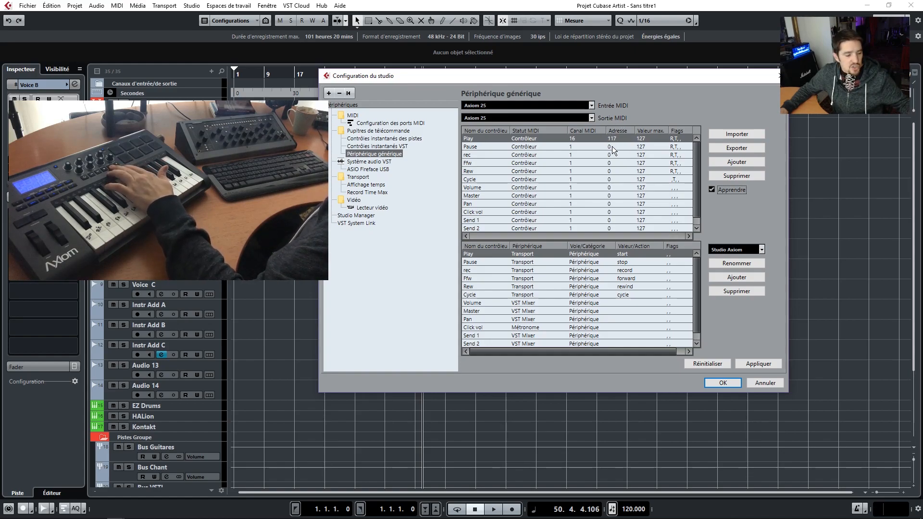
click(483, 150)
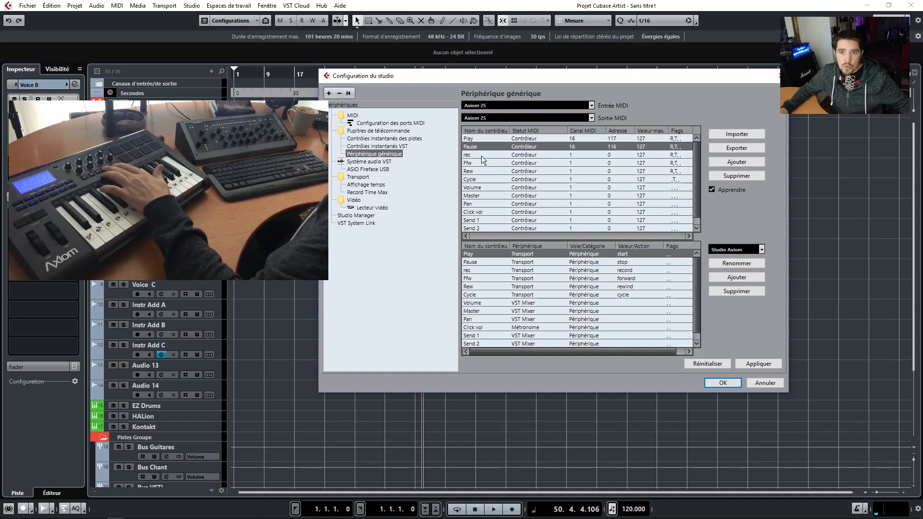
click(480, 156)
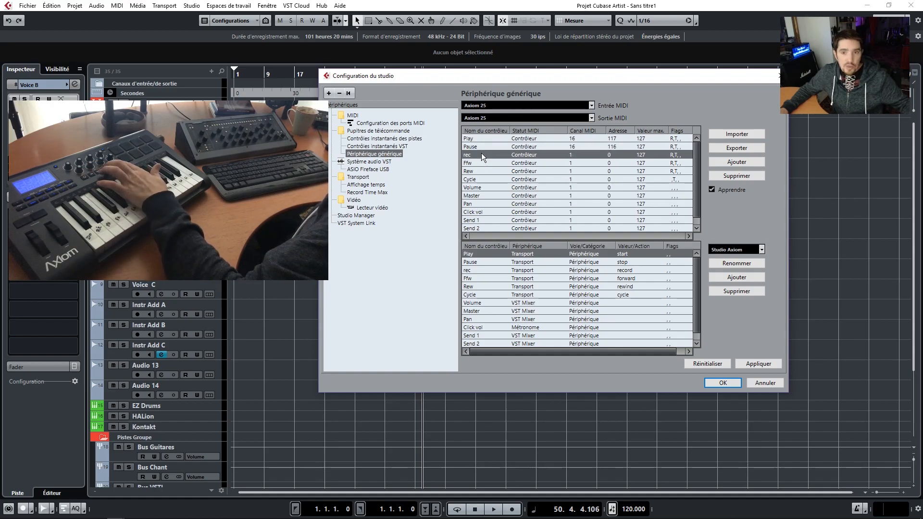
- Learn the keyboard's buttons for Ffw, Rew and Cycle on MIDI channel 16, addresses 115, 114 and 113
click(474, 163)
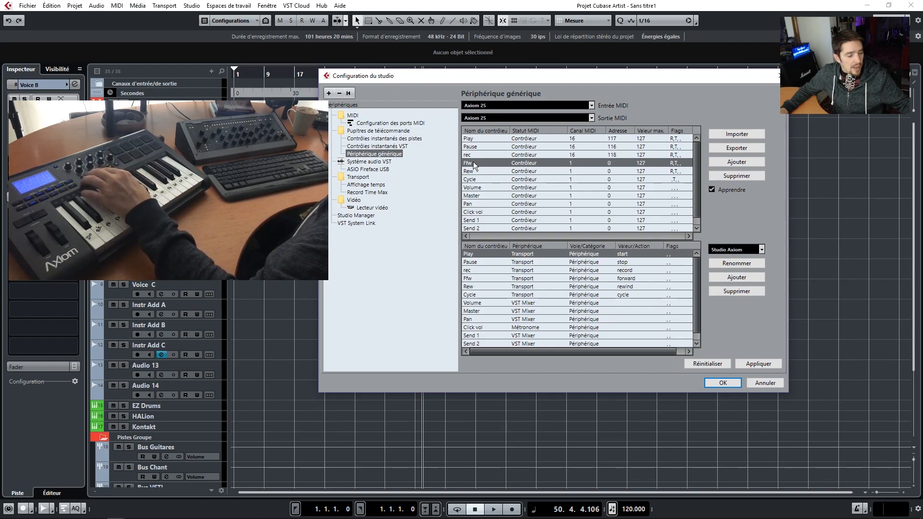
click(475, 172)
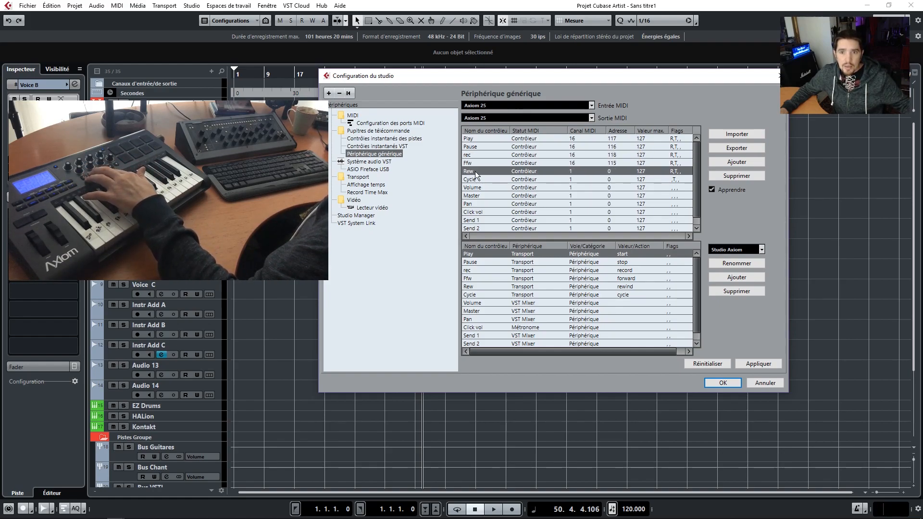
click(478, 179)
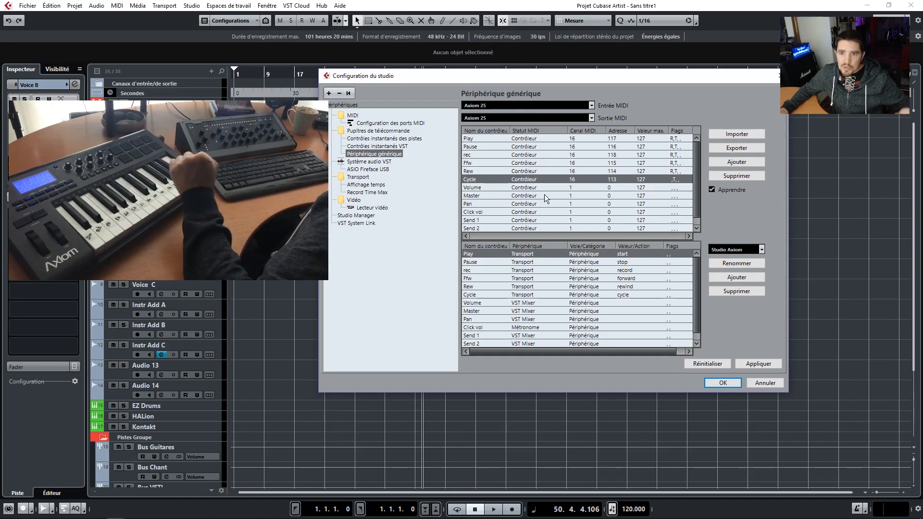
- Learn the keyboard's knobs for Volume, Master and Pan on MIDI channel 1, addresses 74, 52 and 71
click(523, 188)
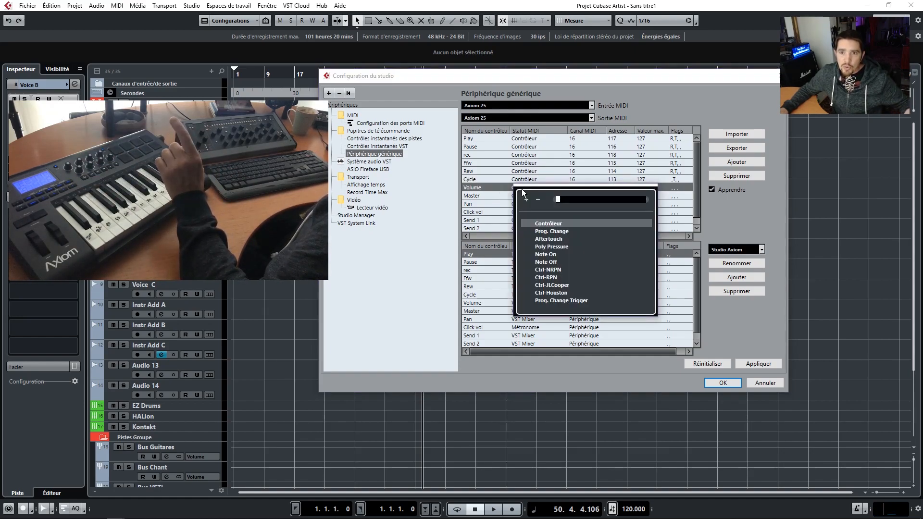
click(683, 87)
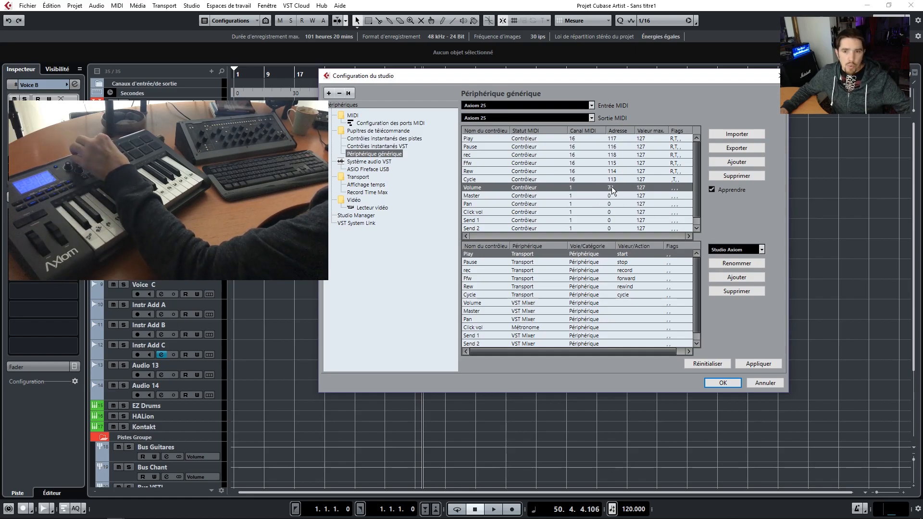
click(500, 197)
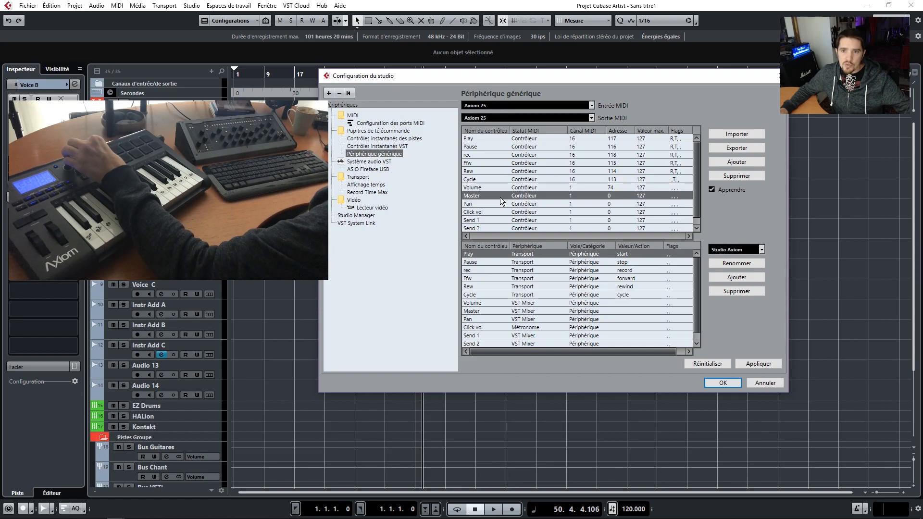
click(524, 203)
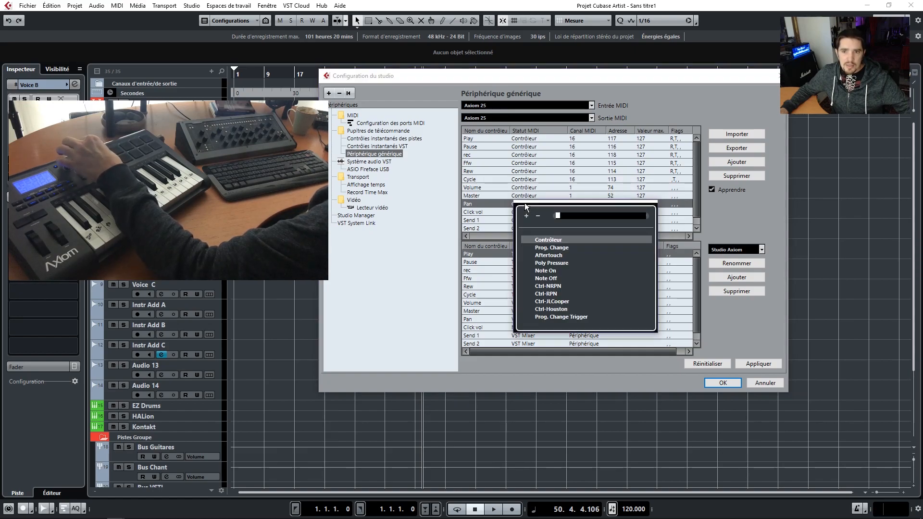
click(442, 214)
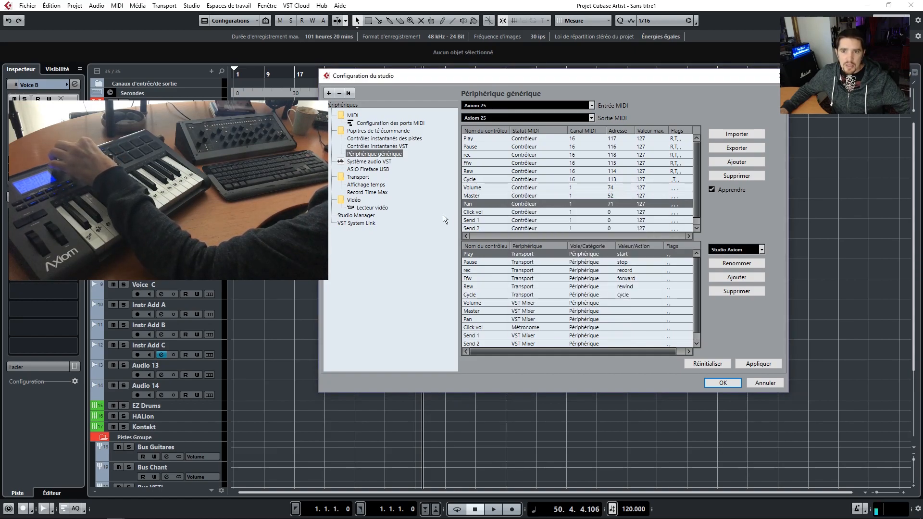
- Learn the keyboard's knob for Click vol on MIDI channel 1, address 91
click(642, 213)
click(617, 211)
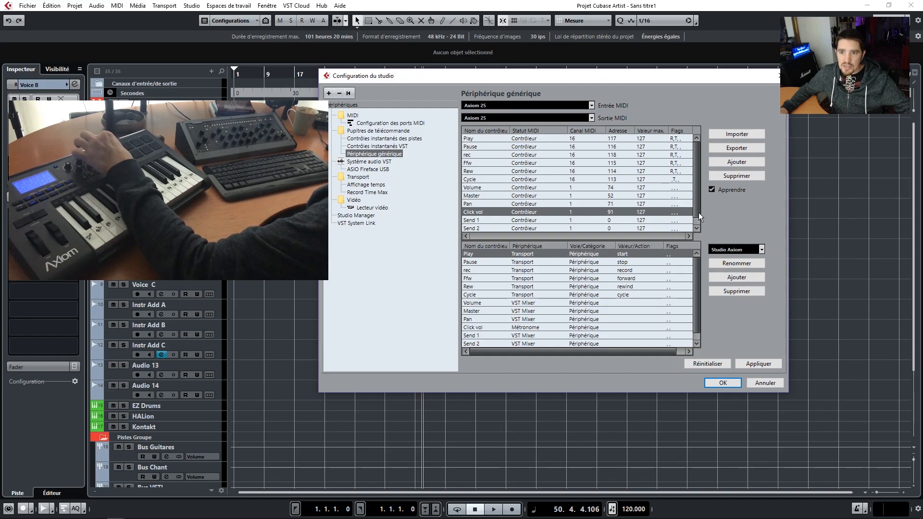
click(535, 204)
click(507, 212)
click(501, 212)
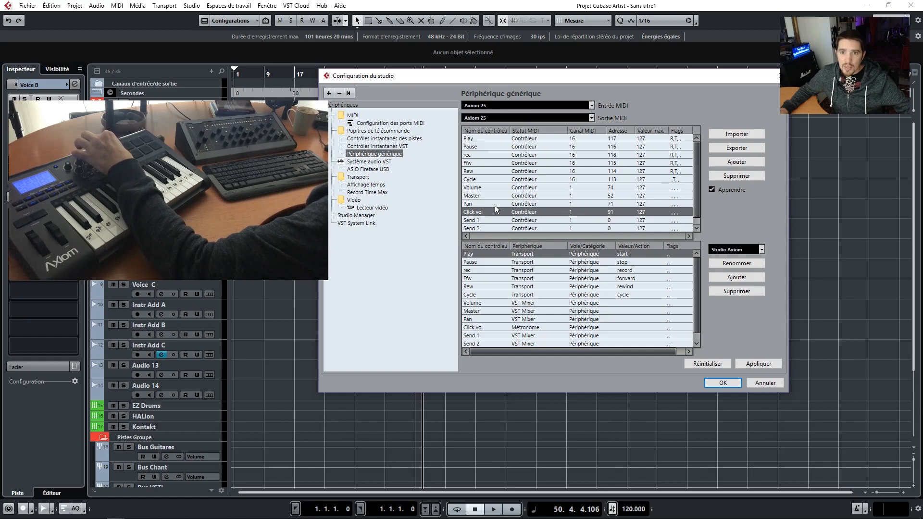
click(481, 196)
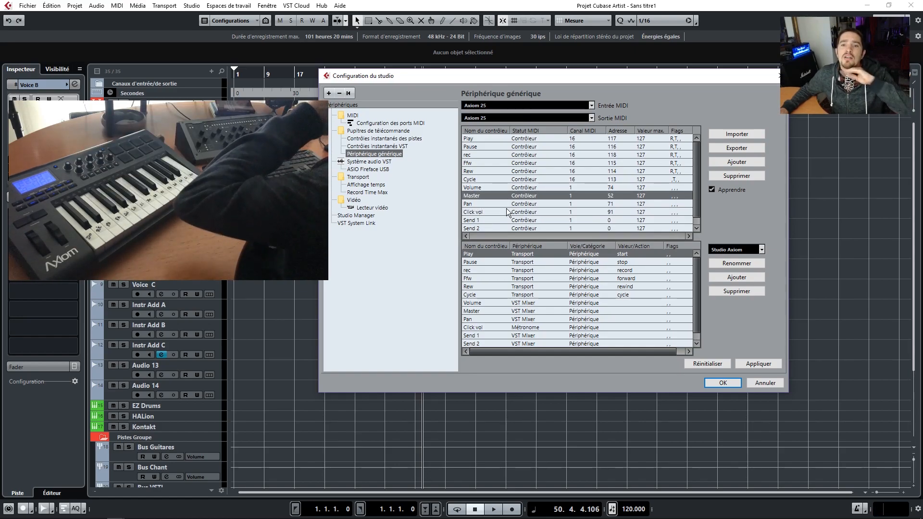
click(526, 222)
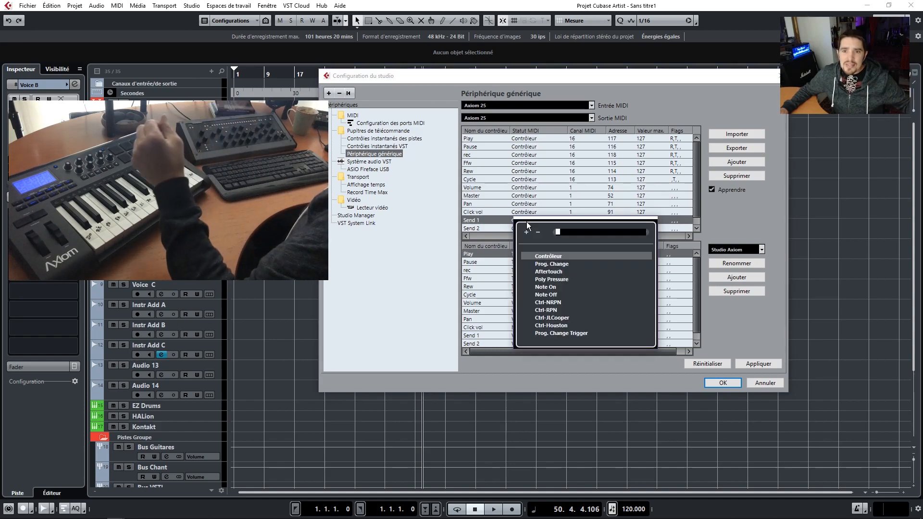
click(726, 212)
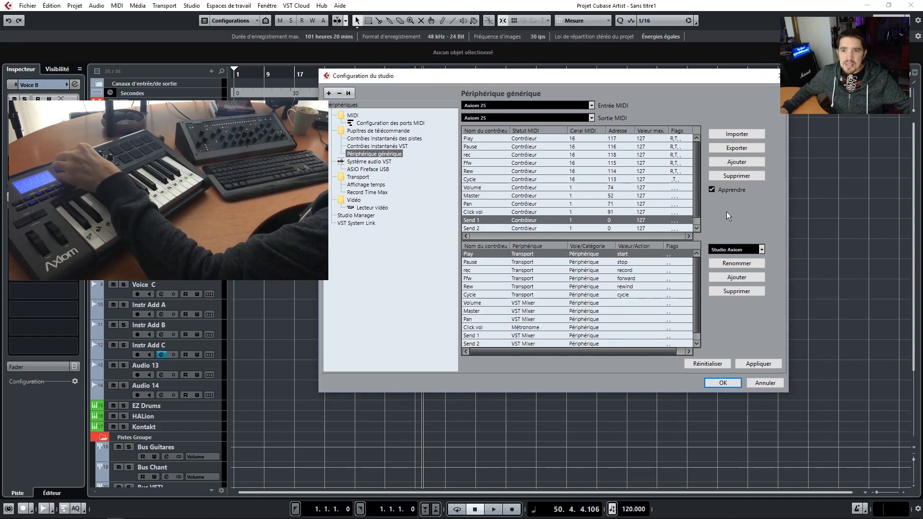
click(697, 228)
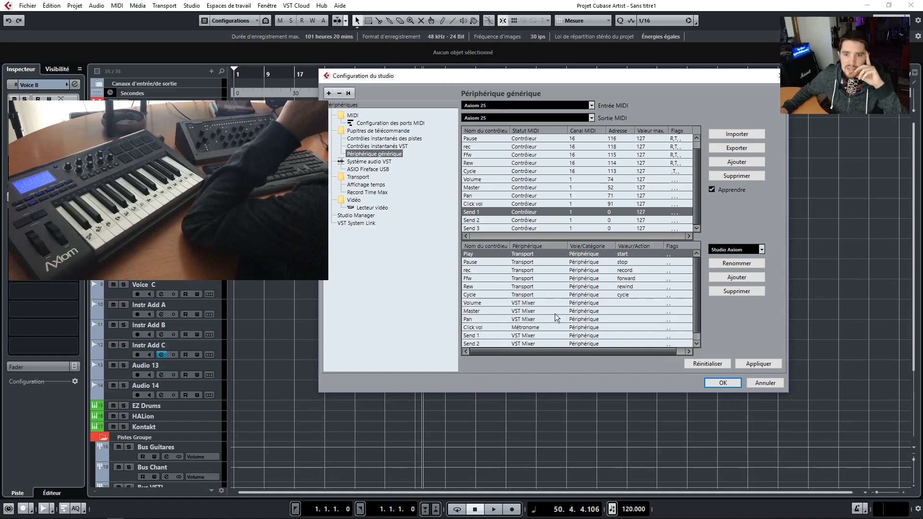
- Assign the Volume controller to the selected mixer channel by setting its category to Sélection and its action to Volume
drag(697, 282, 697, 306)
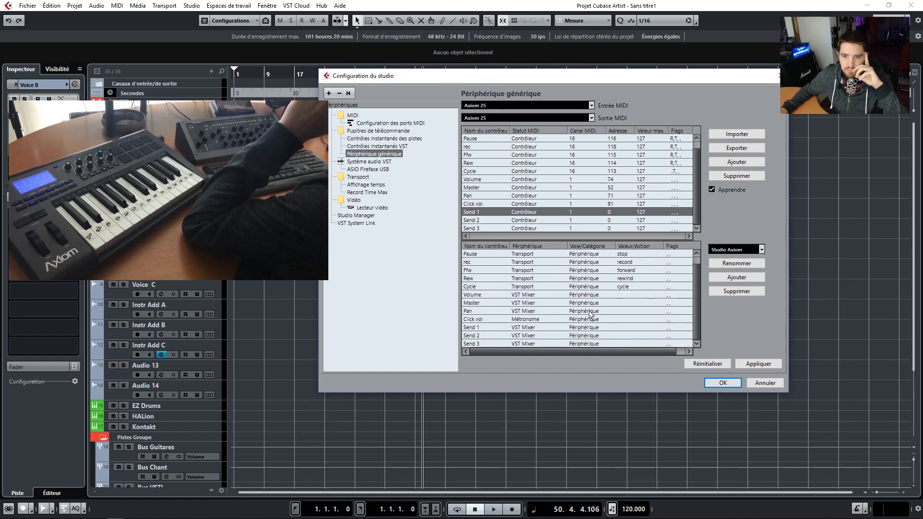
click(619, 297)
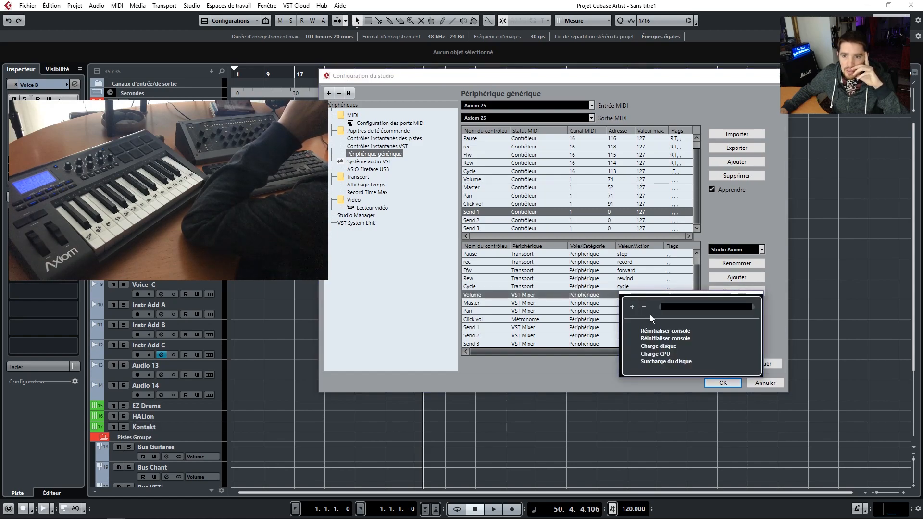
click(775, 306)
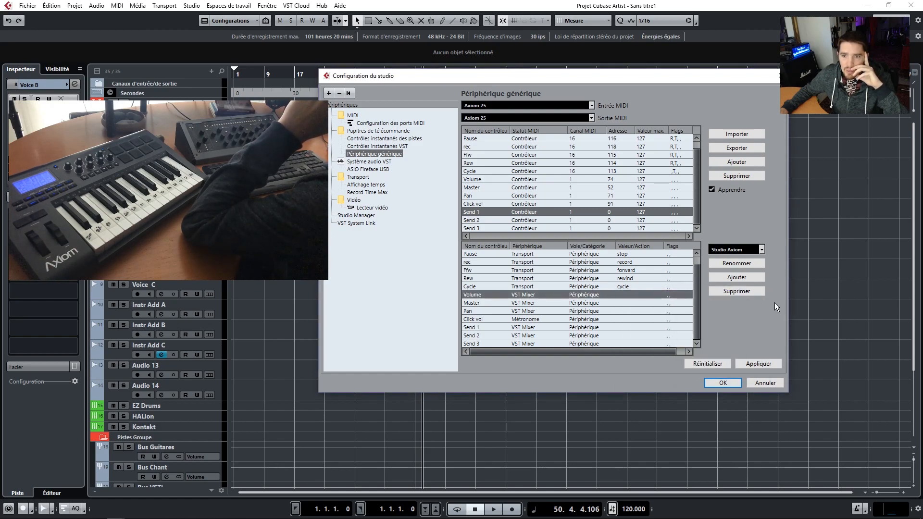
click(587, 300)
click(607, 330)
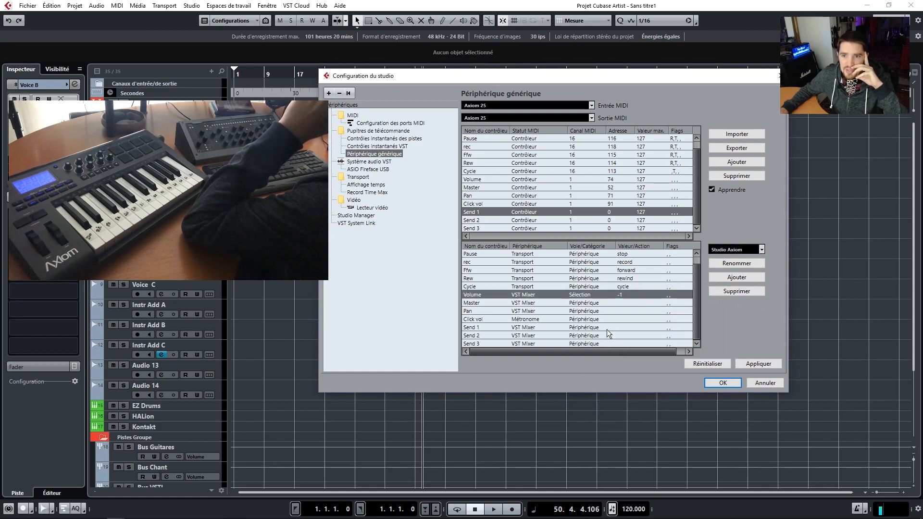
click(624, 295)
click(649, 332)
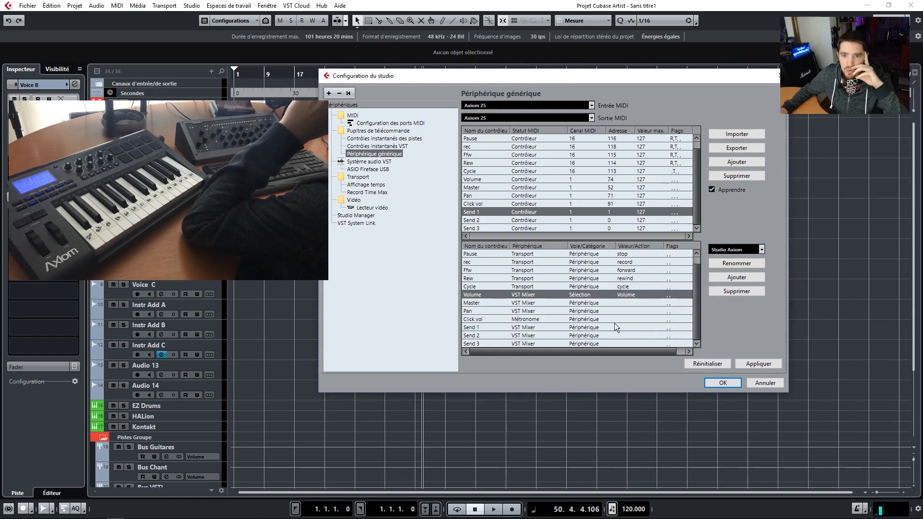
- Assign the Master controller to the master channel's level, with category Master and action Volume
click(486, 303)
click(588, 303)
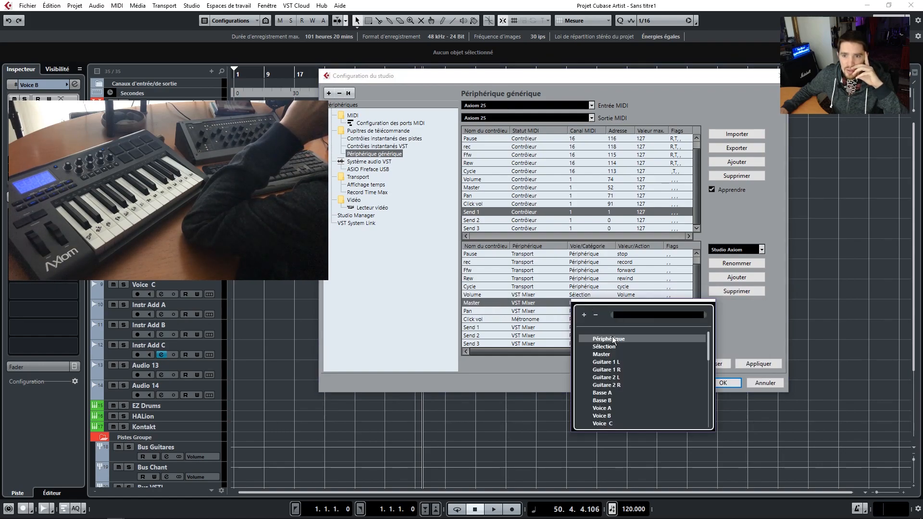
click(607, 354)
click(625, 304)
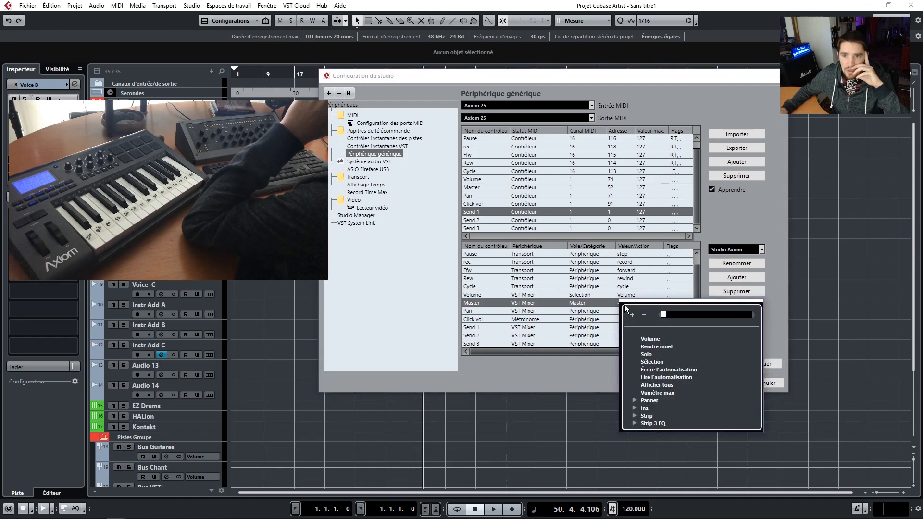
click(645, 338)
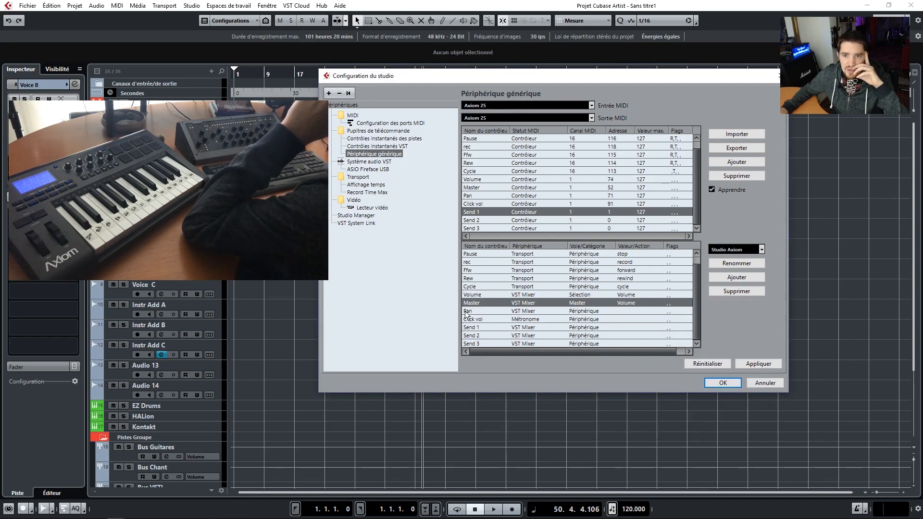
- Assign the Pan controller to the selected channel's panner, with category Sélection and action PanGD
click(579, 313)
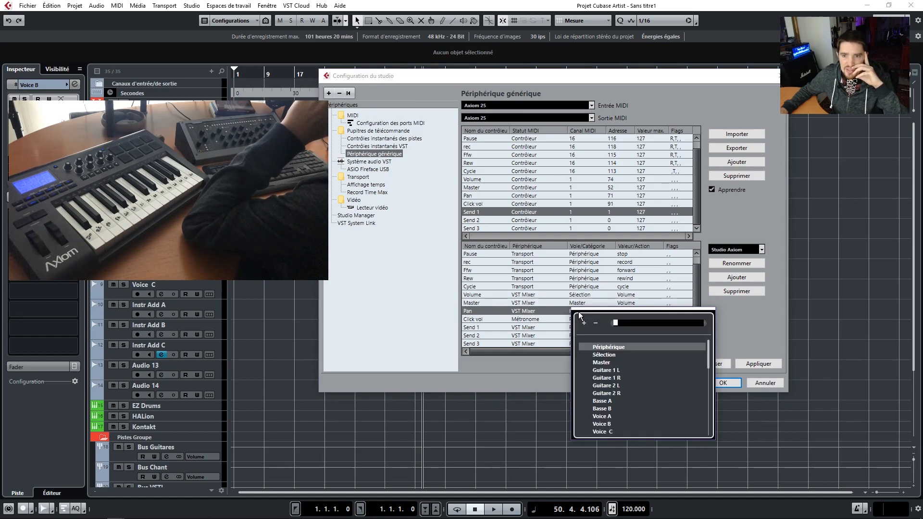
click(605, 354)
click(620, 311)
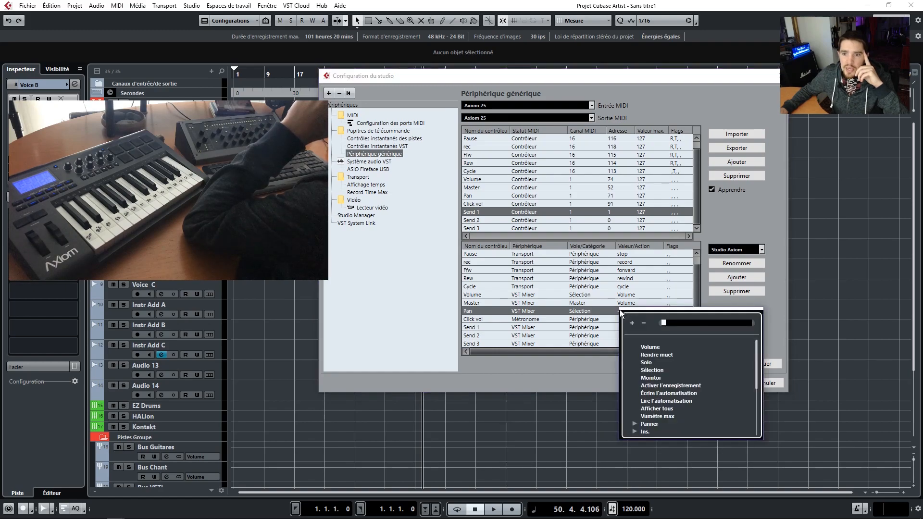
scroll(656, 403, down, 1)
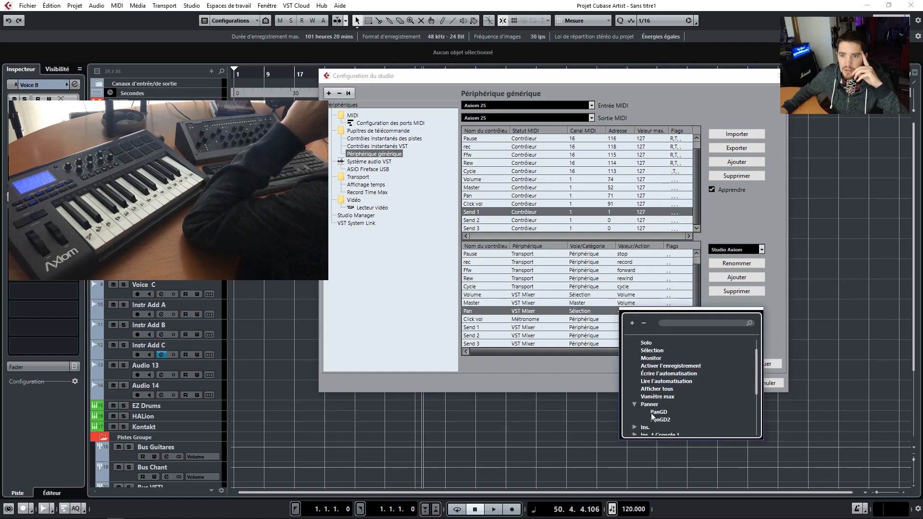
click(655, 416)
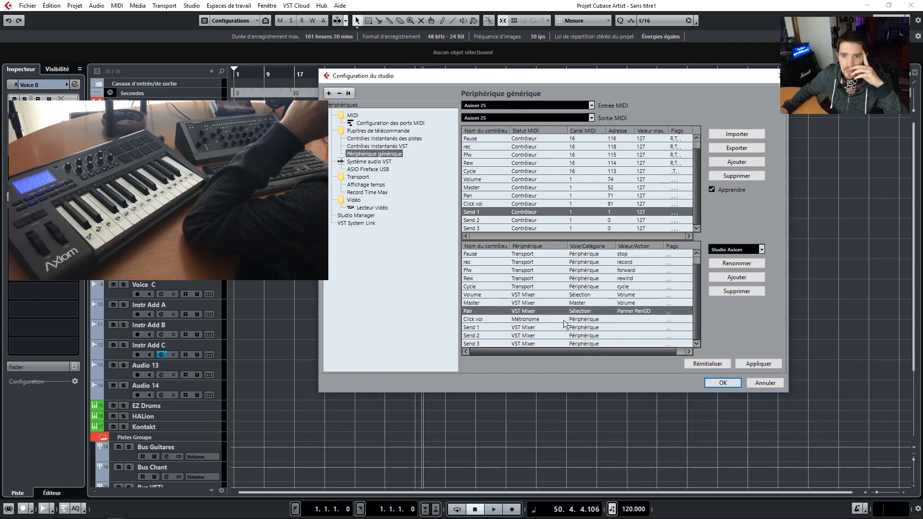
- Assign the Click vol controller to the metronome's clickLevel action, keeping Périphérique as its category
click(583, 321)
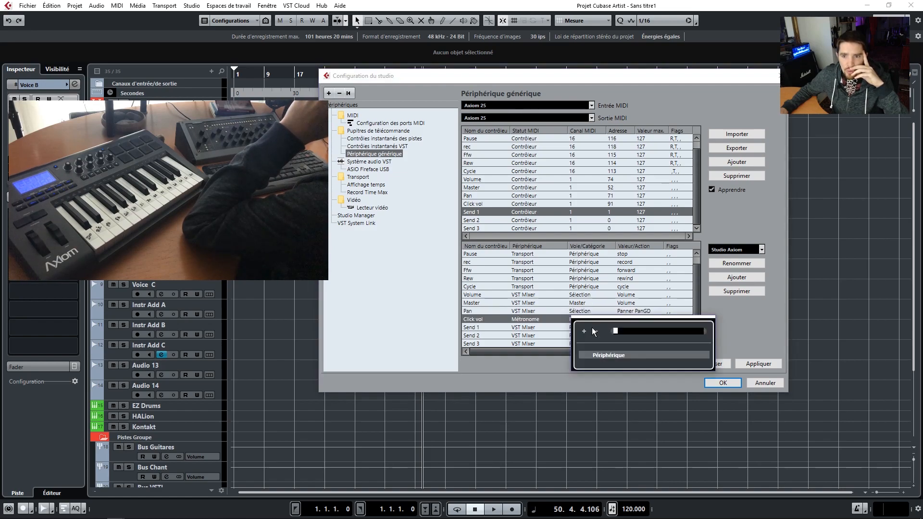
click(603, 353)
click(628, 320)
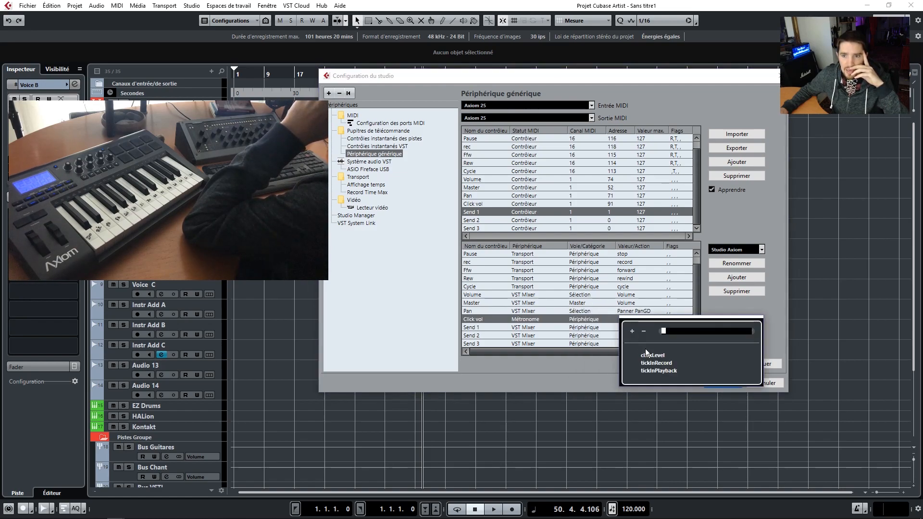
click(653, 356)
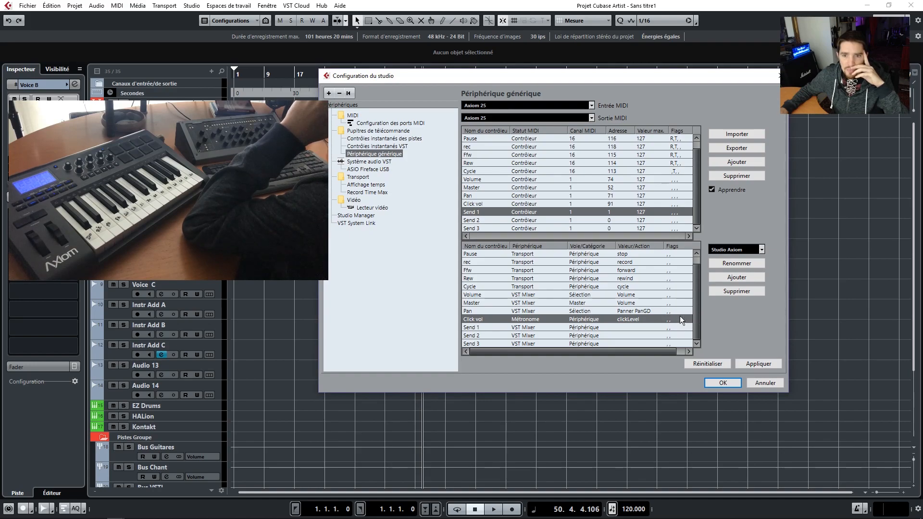
- Assign the Send 1 controller to the selected channel's Effets Send 1 Niveau, using category Sélection
click(582, 328)
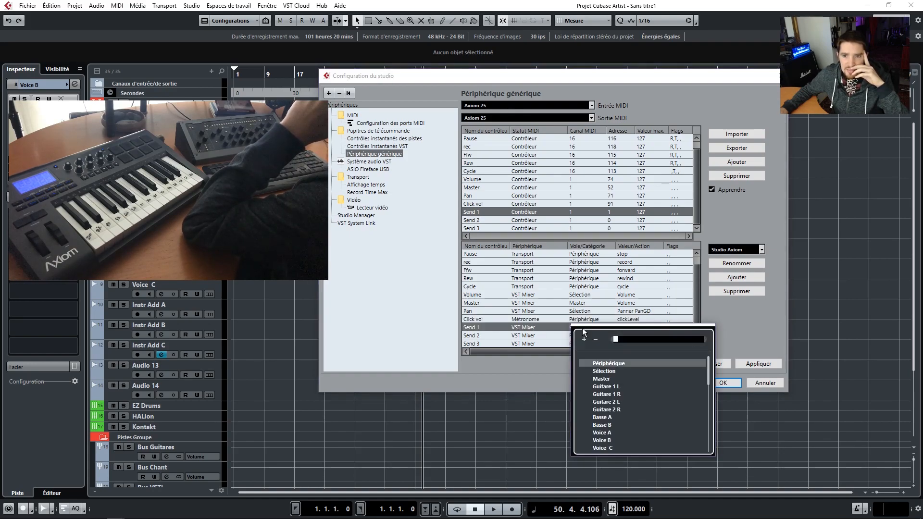
click(605, 371)
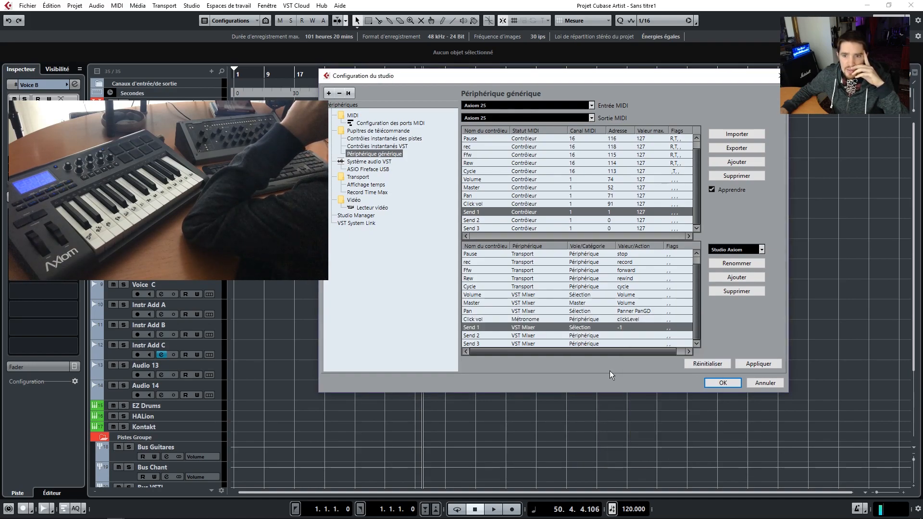
click(624, 331)
drag(756, 377, 751, 410)
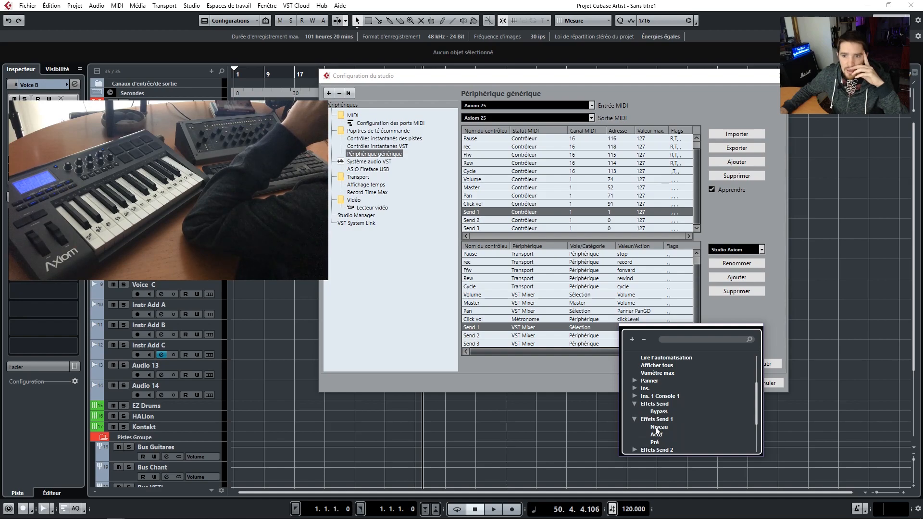
click(658, 426)
- Assign the Send 2 controller to category Sélection with Effets Send 2 Niveau as its action
click(581, 334)
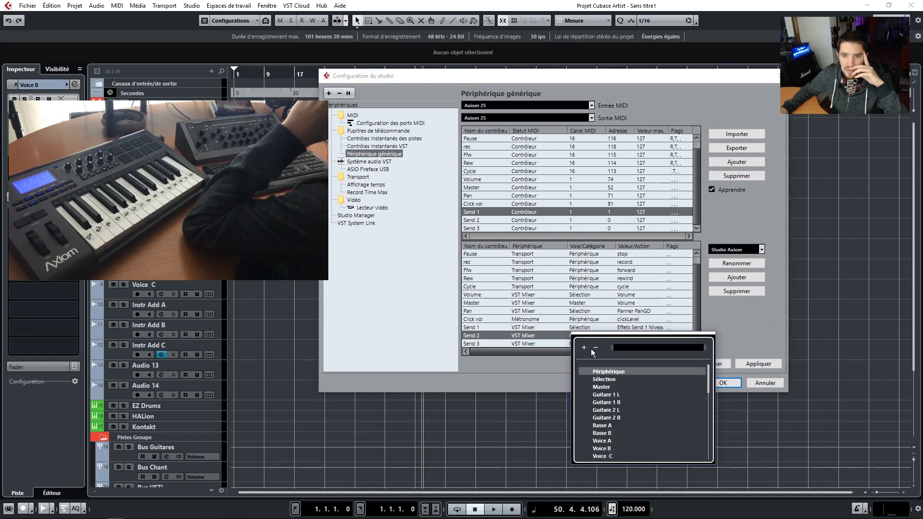
click(596, 380)
click(627, 336)
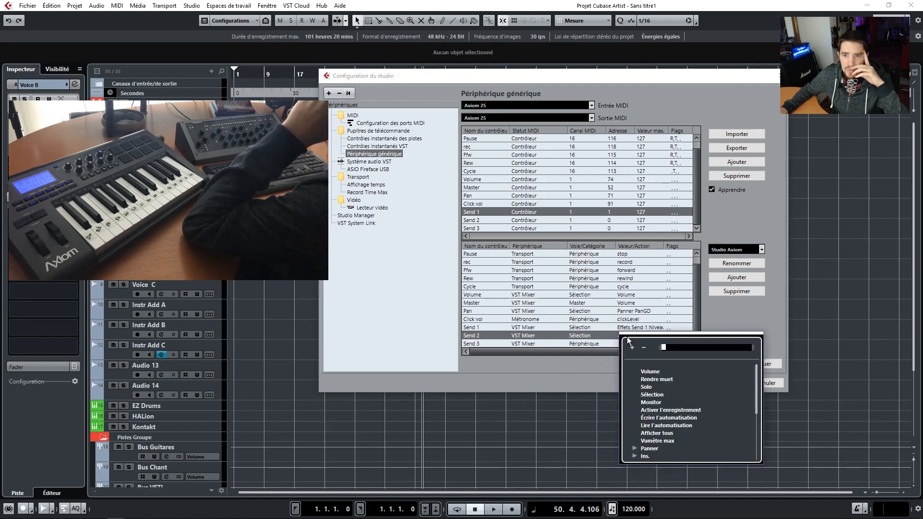
click(635, 408)
click(654, 416)
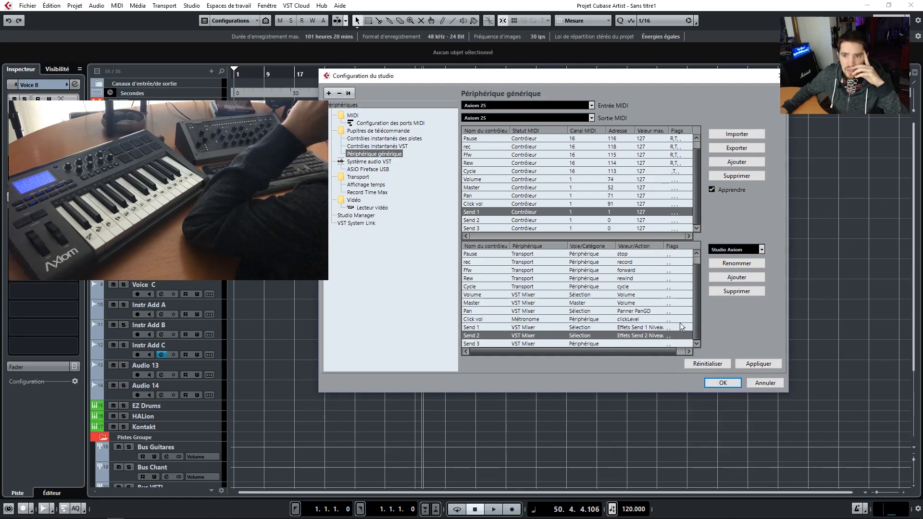
- Set the Send 3 controller's category to Sélection and its action to Effets Send 3 Niveau
click(591, 343)
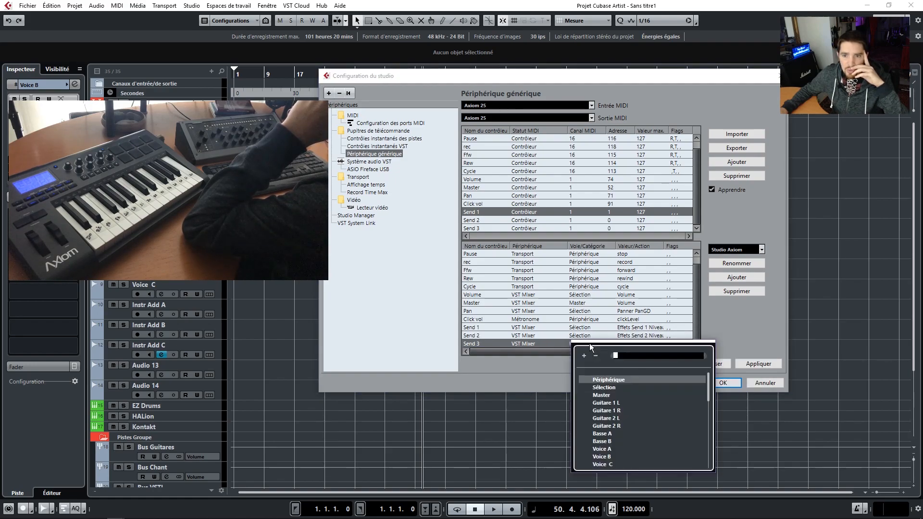
click(594, 389)
click(624, 345)
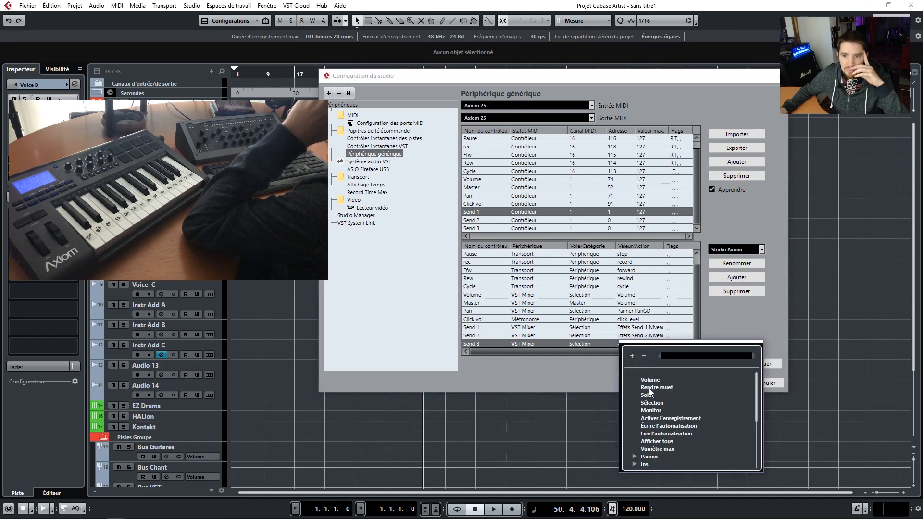
scroll(636, 459, down, 5)
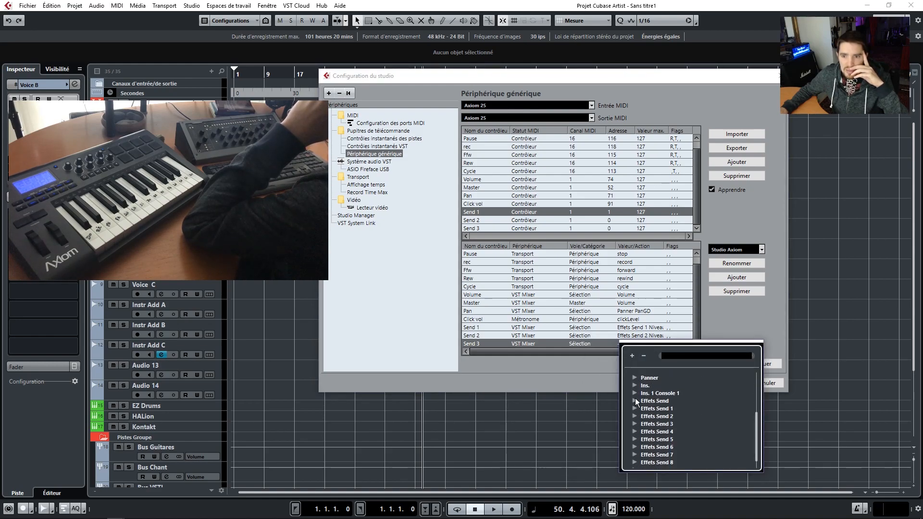
click(634, 423)
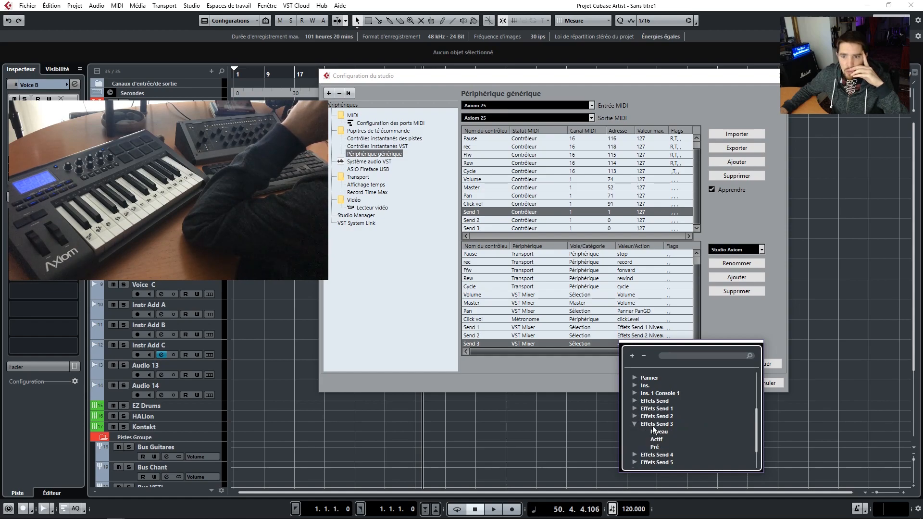
click(656, 431)
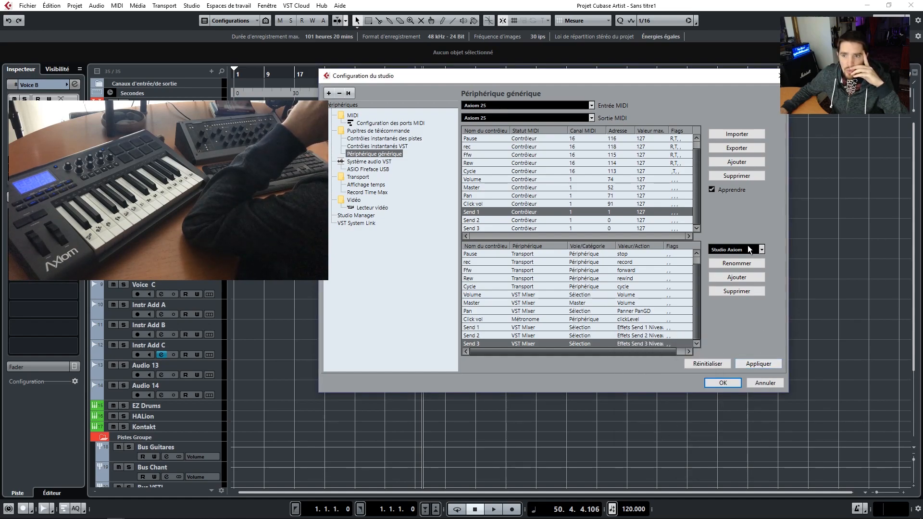
- Export the generic remote setup to the Presets Studio folder, overwriting the existing Transport tuto XML file
click(735, 150)
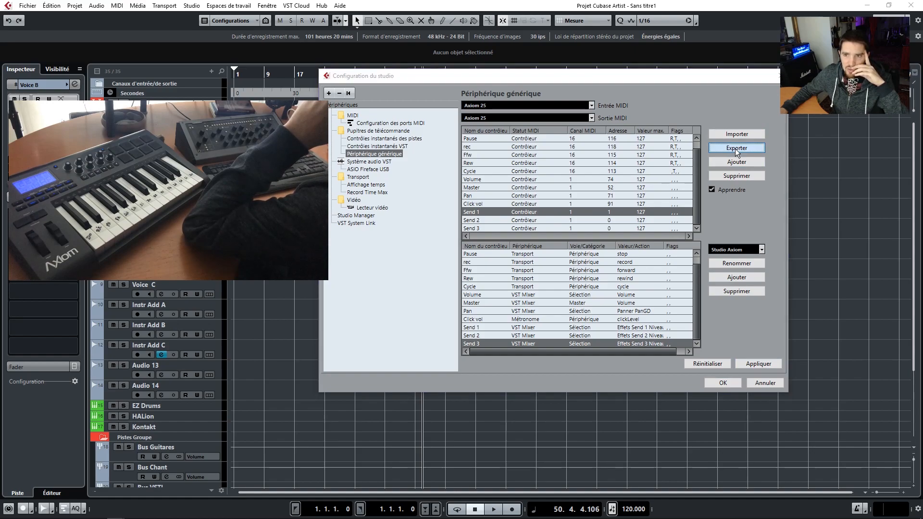
click(356, 253)
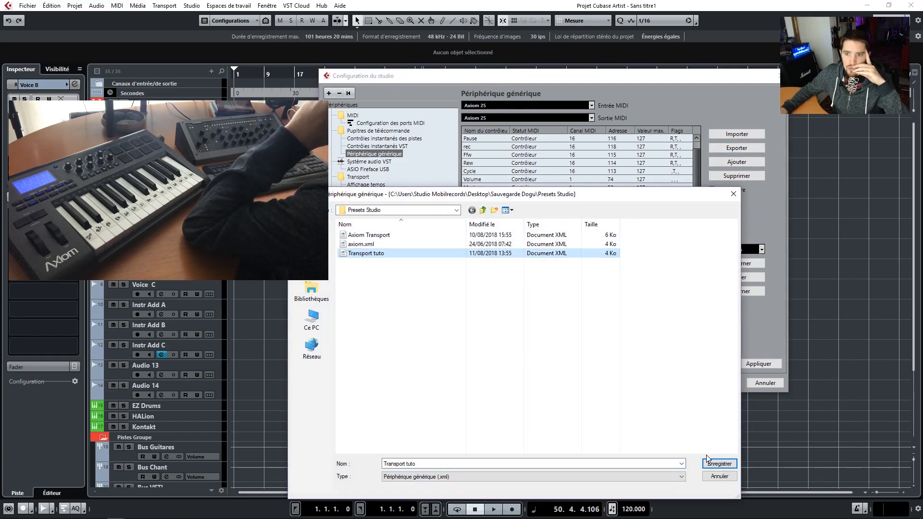
click(719, 463)
click(474, 282)
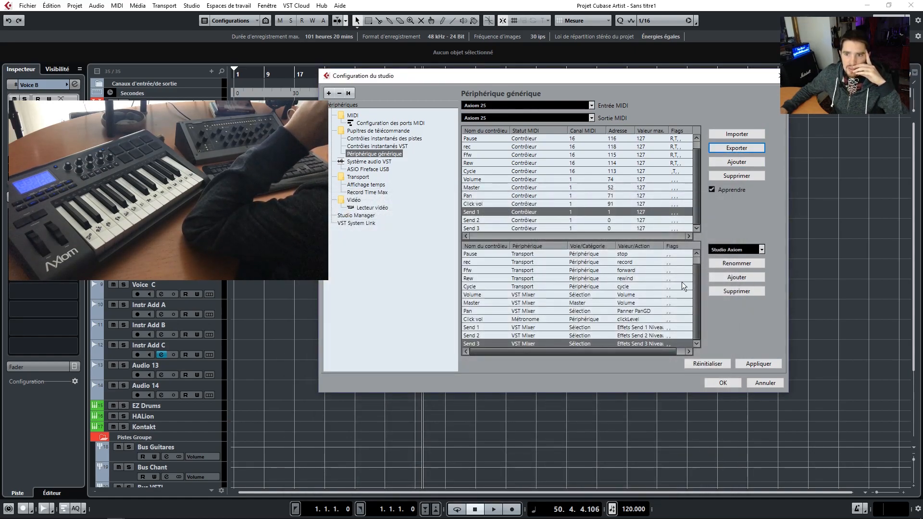
- Learn the keyboard's knob for Send 1 on MIDI channel 1, address 8
scroll(695, 301, up, 1)
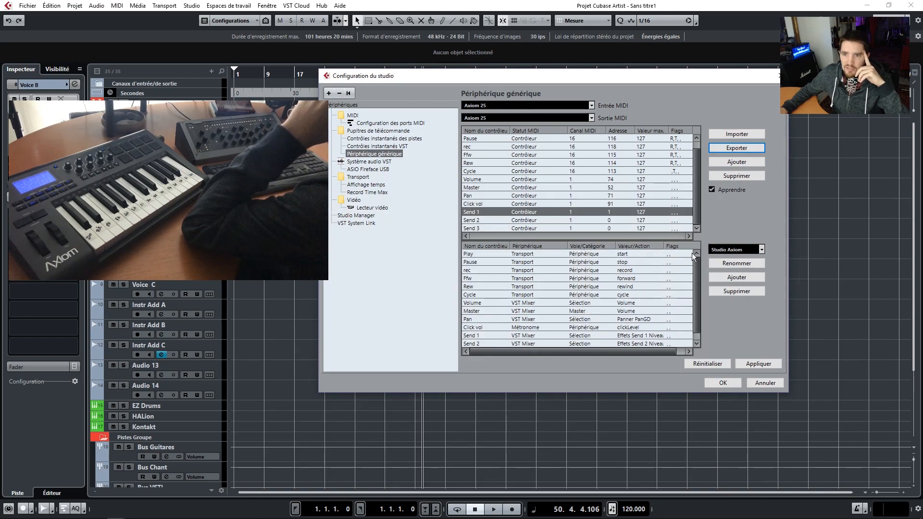
click(480, 179)
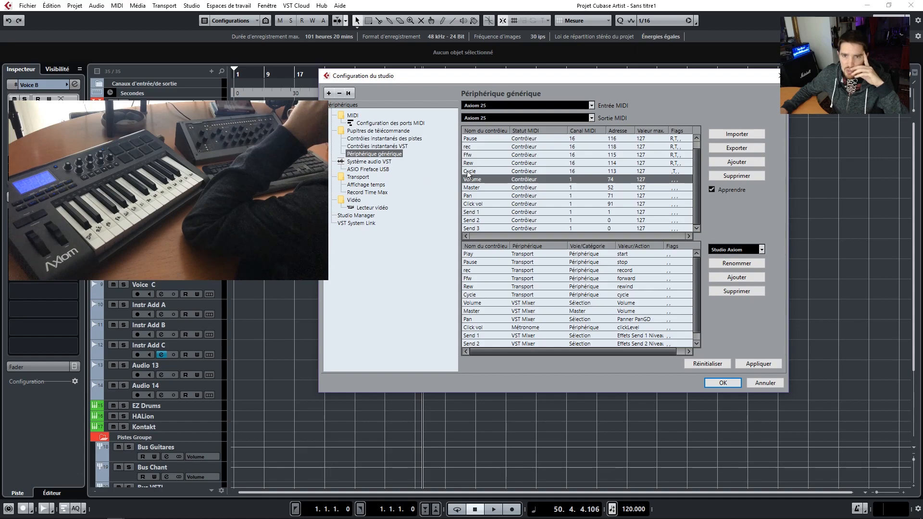
click(471, 212)
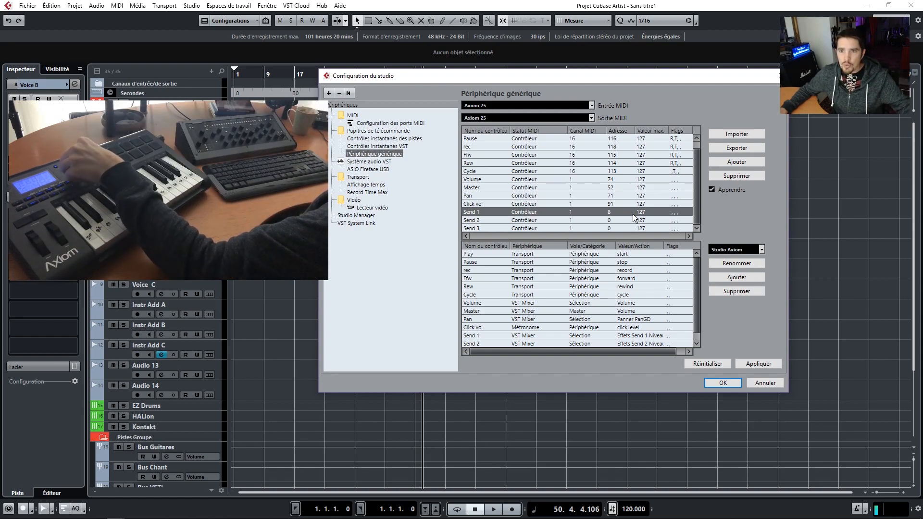
- Learn the keyboard's knobs for Send 2 at address 9 and Send 3 at address 12, and apply the assignments
click(478, 221)
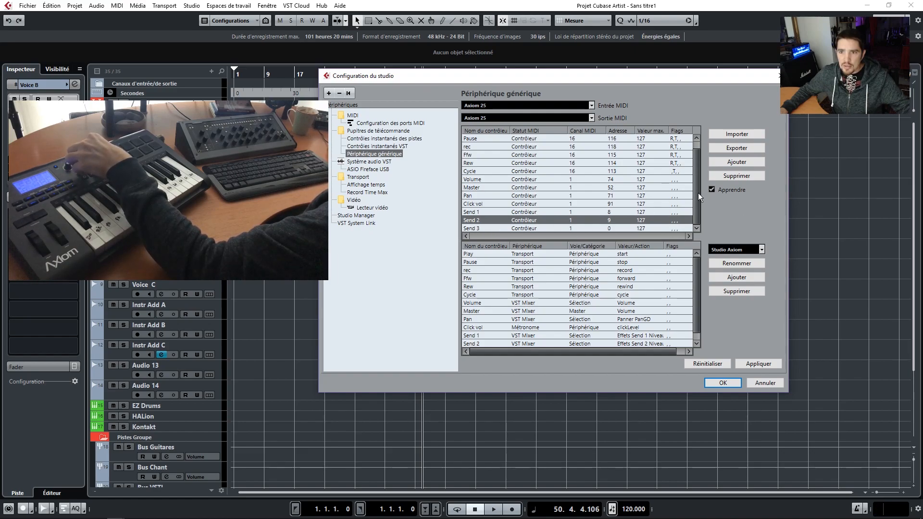
click(485, 227)
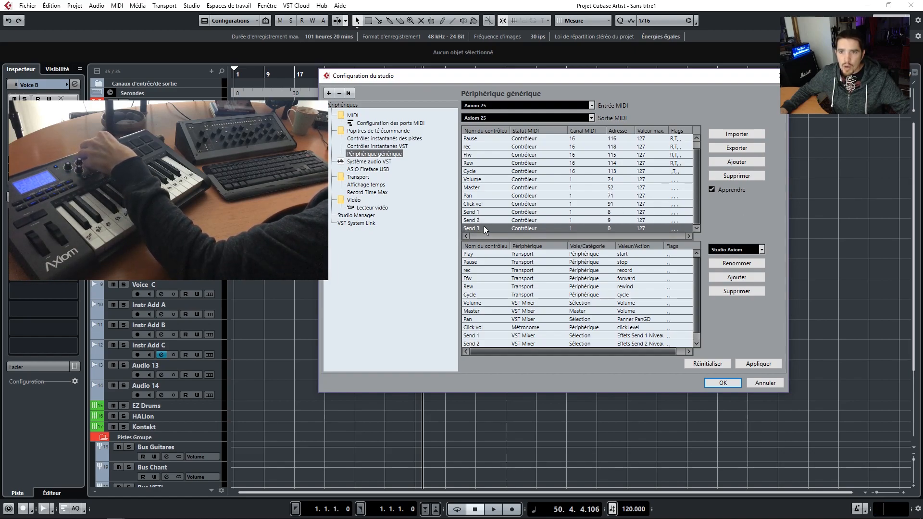
click(771, 362)
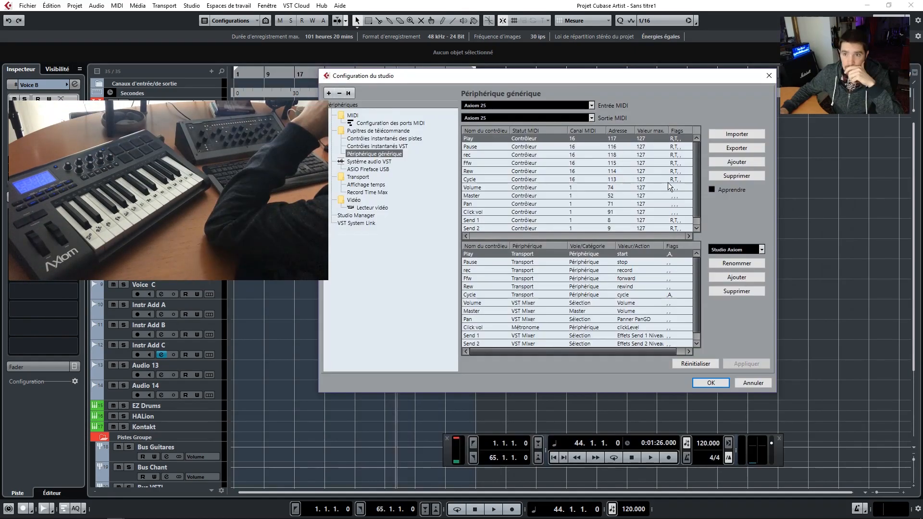
- Enable the Recevoir and Transmettre flags for the Volume and Master controllers
click(671, 189)
click(687, 190)
click(679, 189)
click(694, 200)
click(672, 198)
click(684, 199)
click(675, 198)
click(683, 198)
click(675, 198)
click(676, 199)
click(674, 197)
- Enable the Recevoir and Transmettre flags for the Pan and Click vol controllers and apply the changes
click(674, 207)
click(673, 205)
click(674, 205)
click(674, 206)
click(676, 211)
click(676, 212)
click(683, 214)
click(679, 212)
click(693, 226)
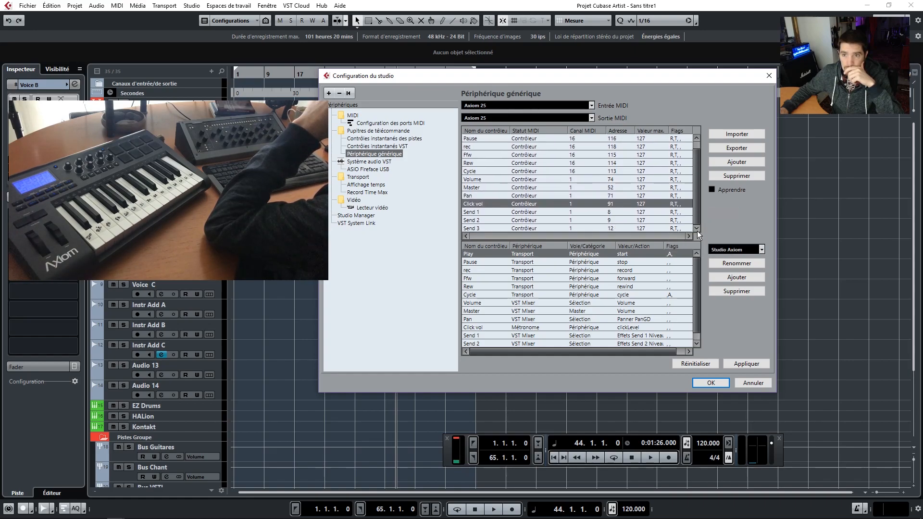
click(746, 363)
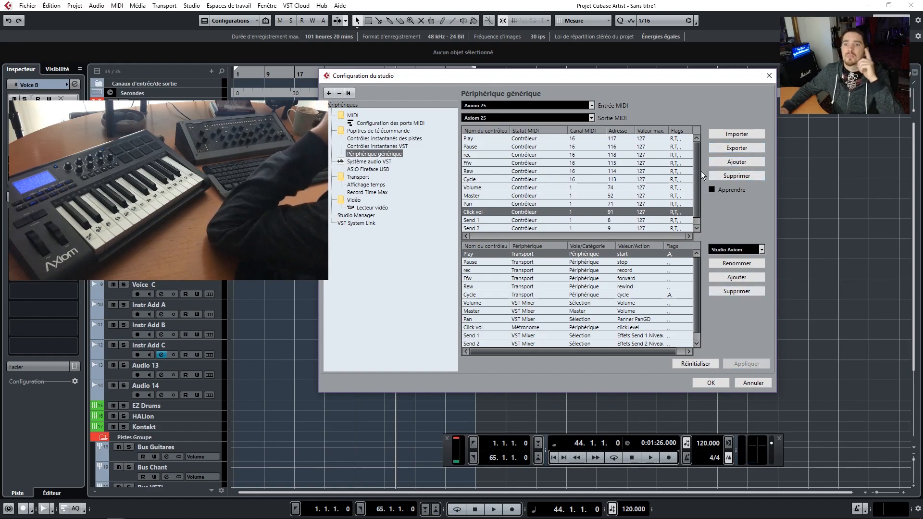
- Export the generic remote setup to the Presets Studio folder, replacing the Transport tuto XML file
click(736, 149)
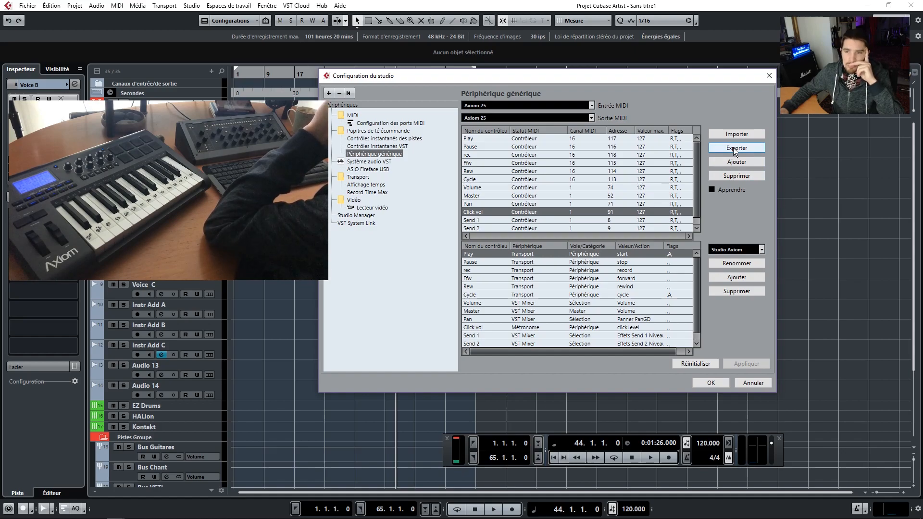
click(367, 254)
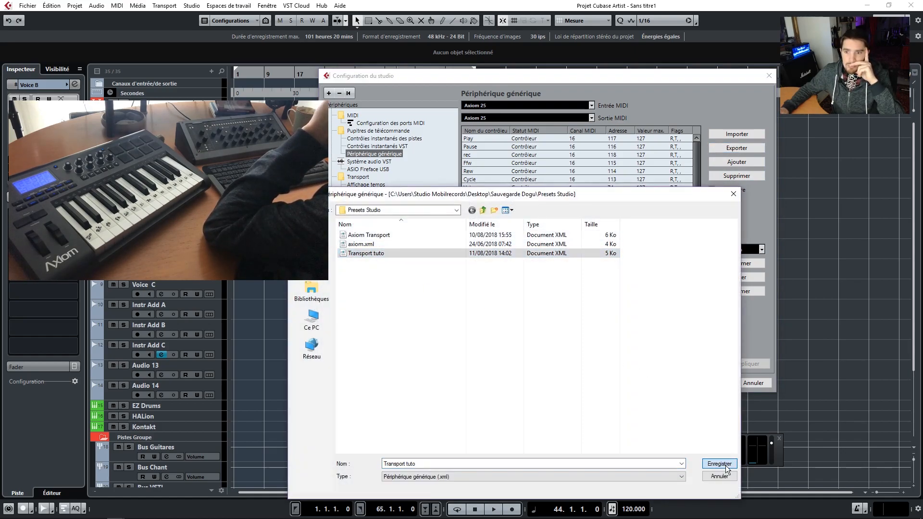
click(718, 463)
click(442, 280)
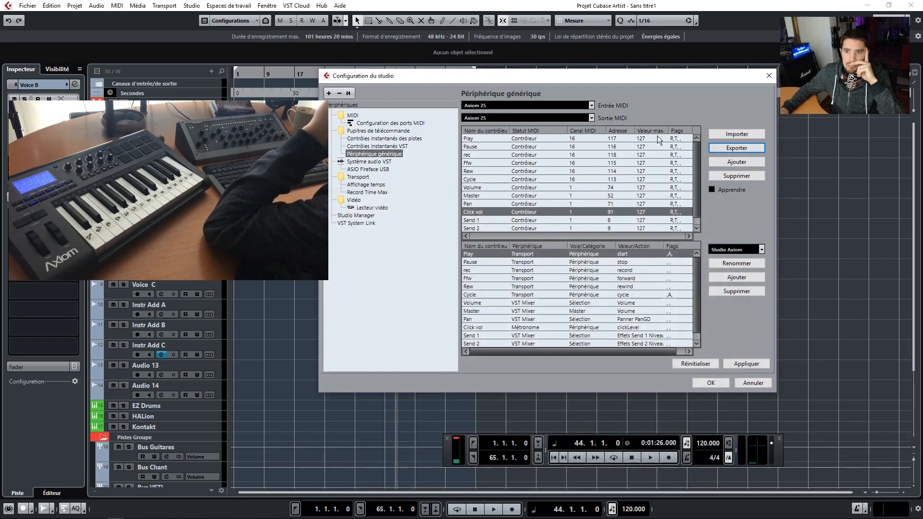
- Review the controller list and check the available flag options for the Play controller
scroll(696, 163, down, 1)
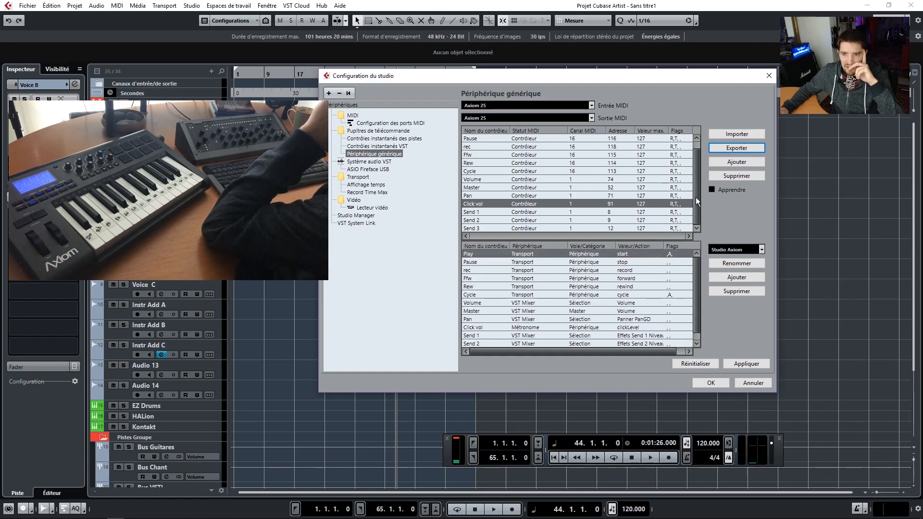
scroll(696, 194, up, 1)
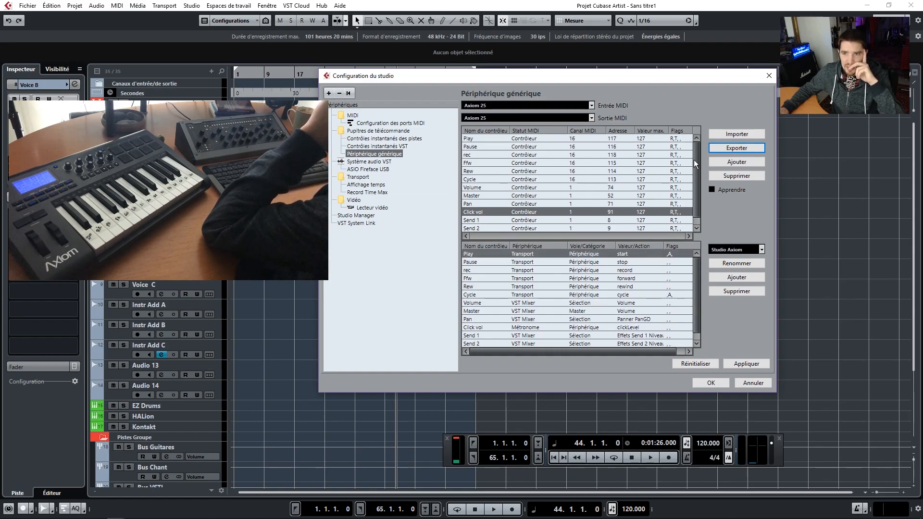
click(673, 138)
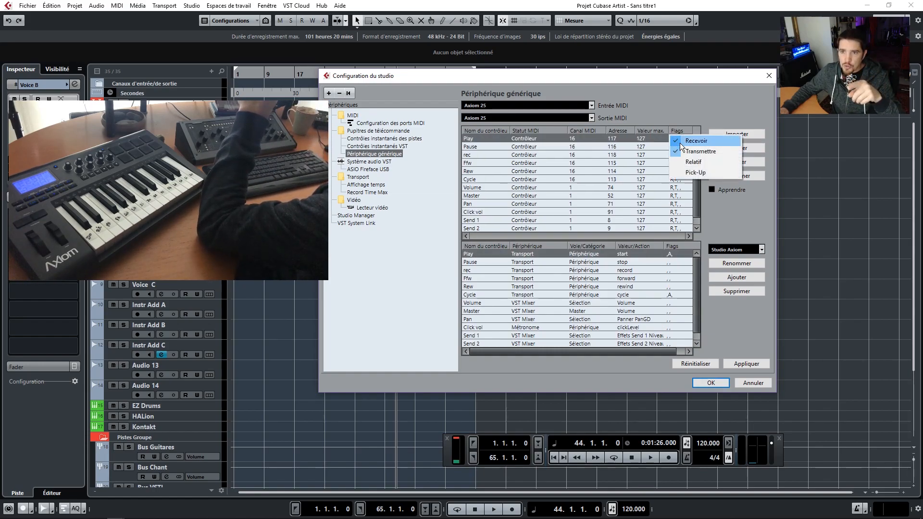
click(704, 119)
scroll(694, 171, down, 1)
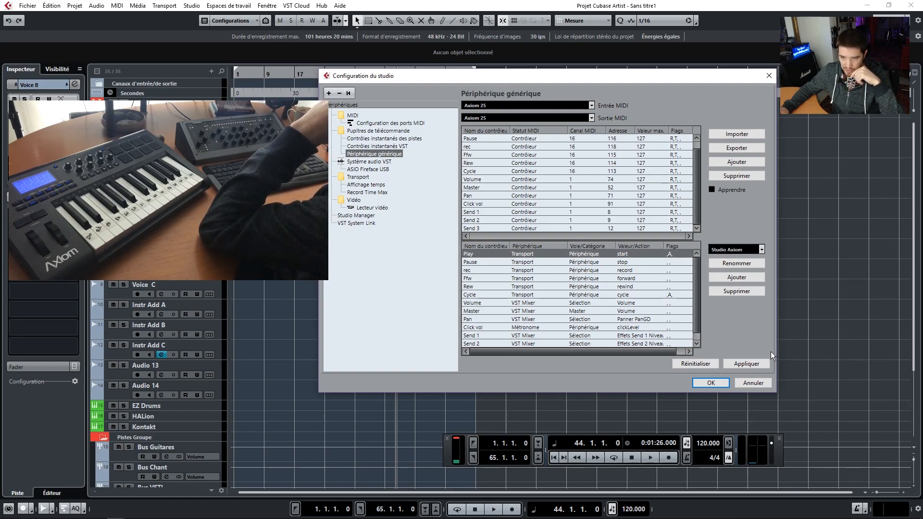
- Apply the generic remote setup, export it over the Transport tuto XML file and close the studio configuration
click(749, 365)
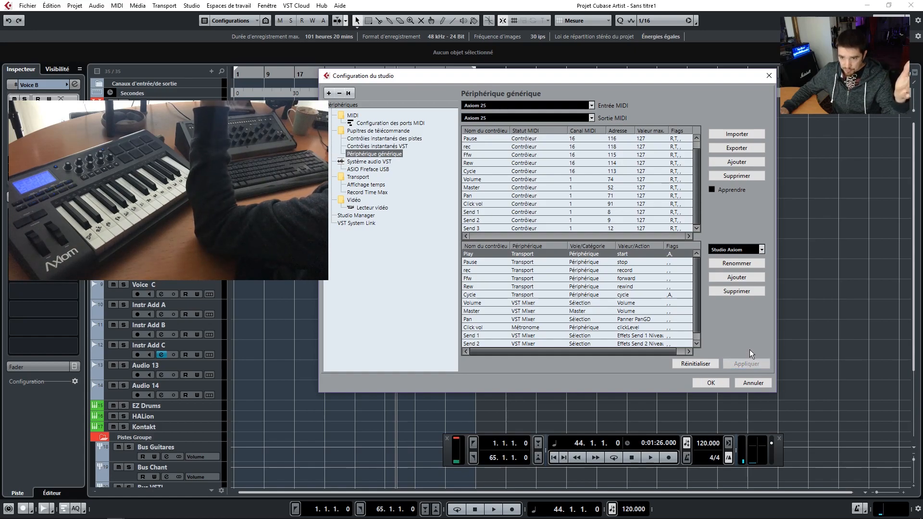
click(736, 149)
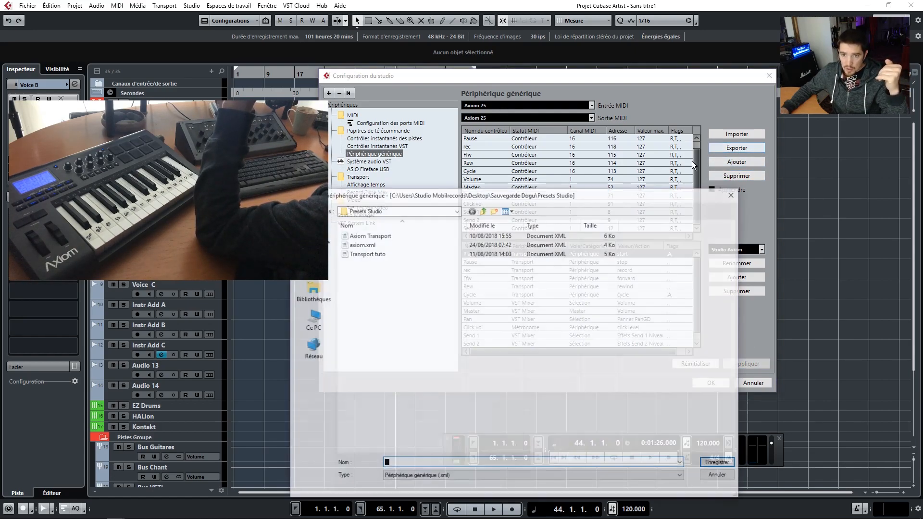
click(591, 252)
click(720, 464)
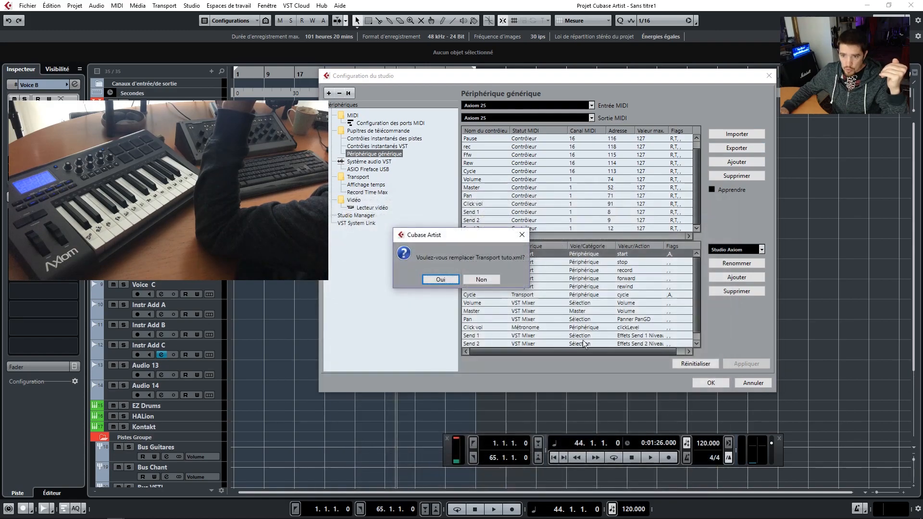
click(439, 279)
click(711, 382)
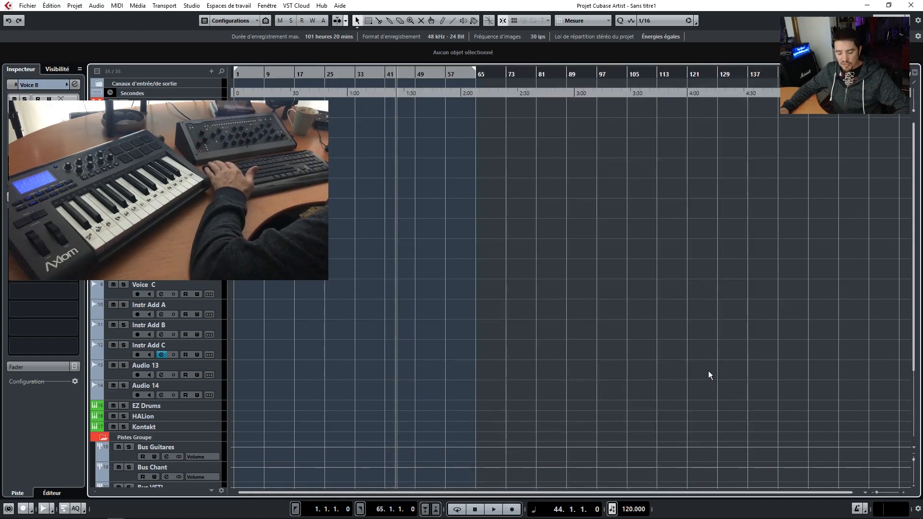
- Show the transport panel and test the cycle, forward and rewind functions
key(F2)
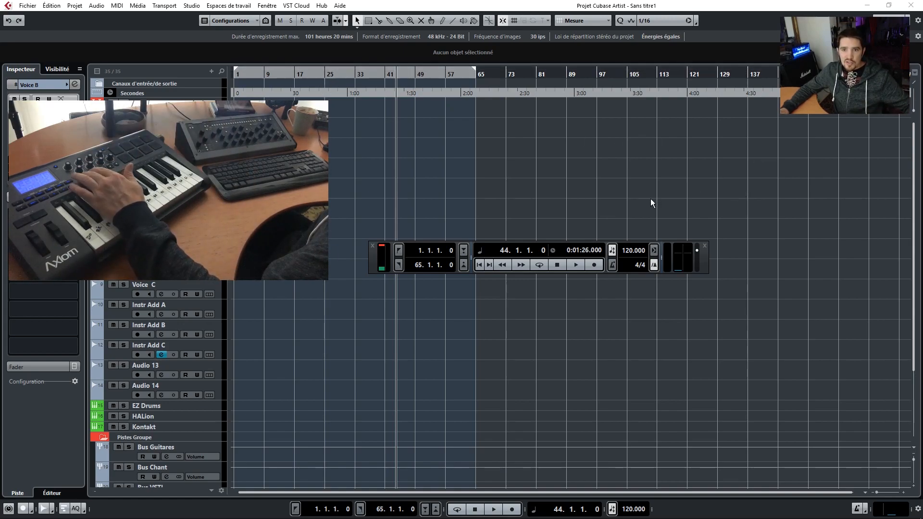
key(KP_Divide)
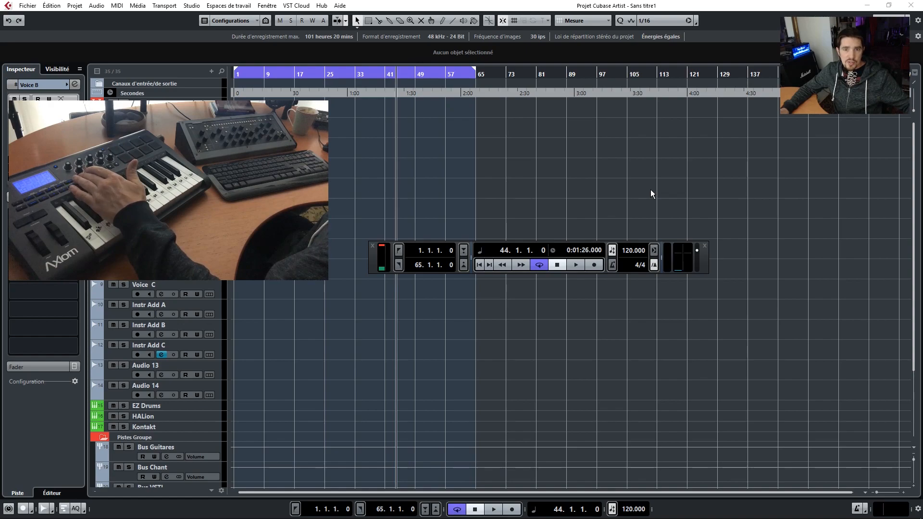
key(KP_Divide)
key(KP_Add)
key(KP_Subtract)
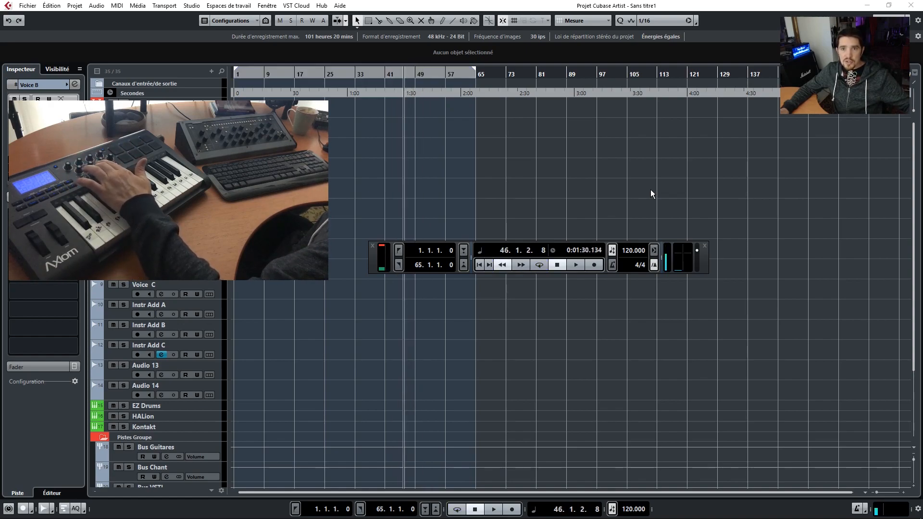
key(KP_Add)
key(KP_Subtract)
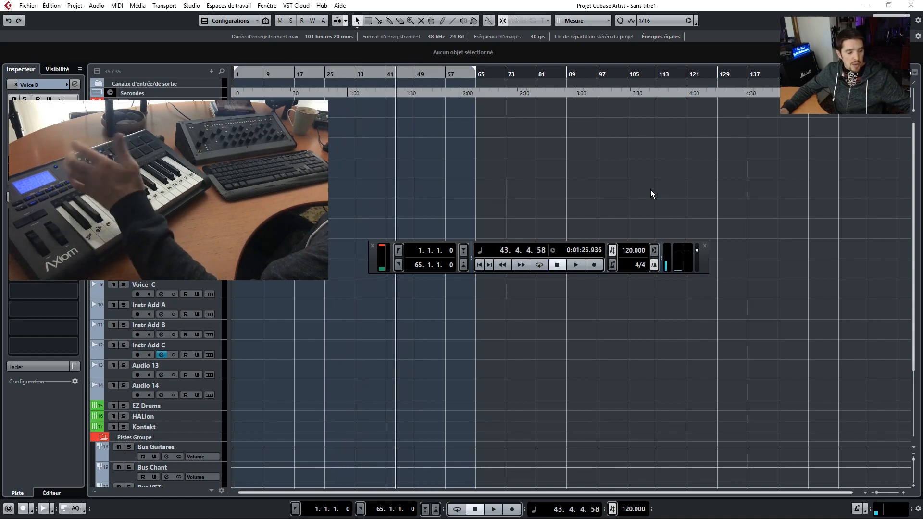
- Test the transport by starting and stopping playback and a recording
key(KP_Enter)
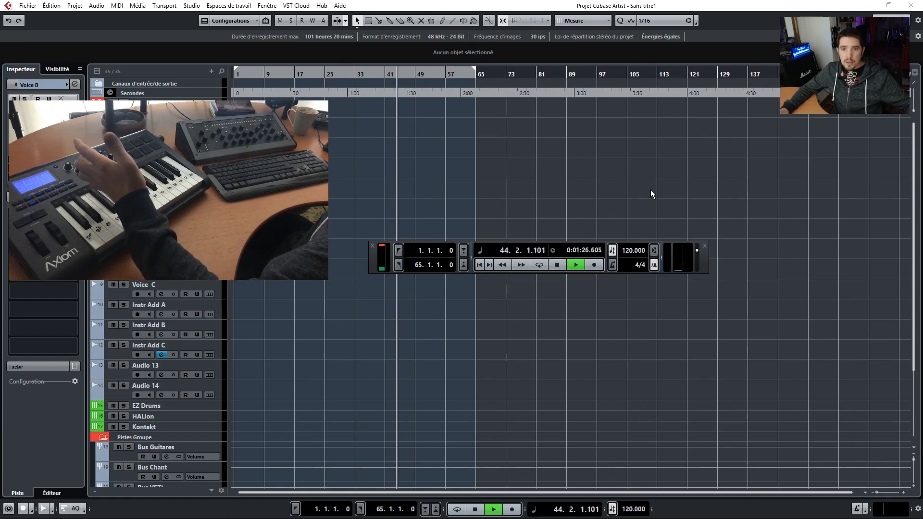
key(KP_0)
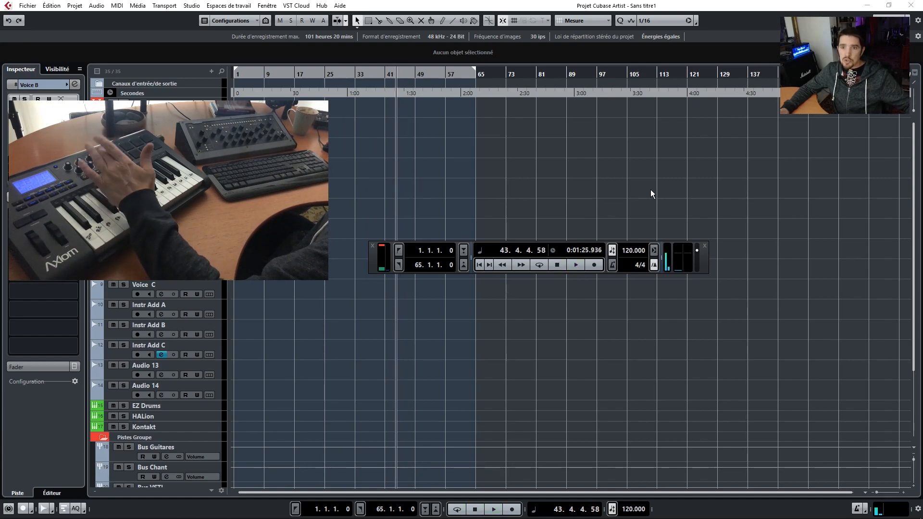
key(KP_Multiply)
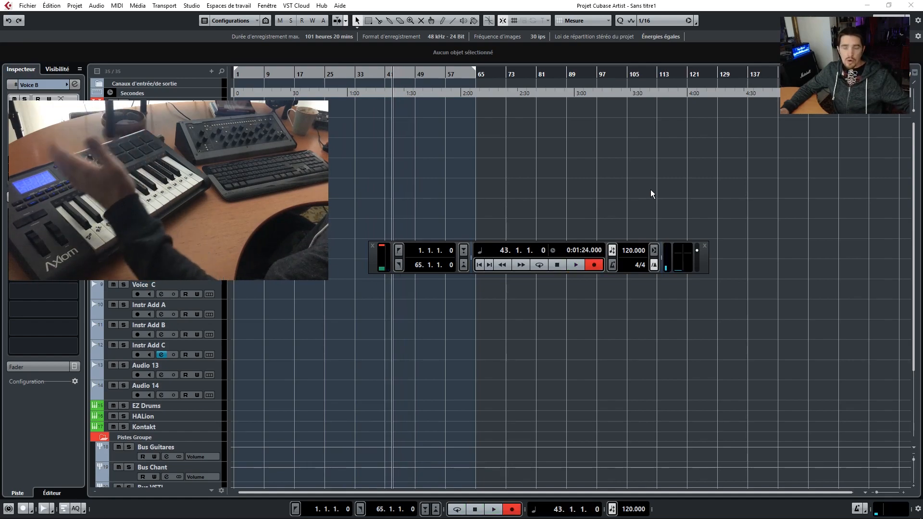
key(KP_0)
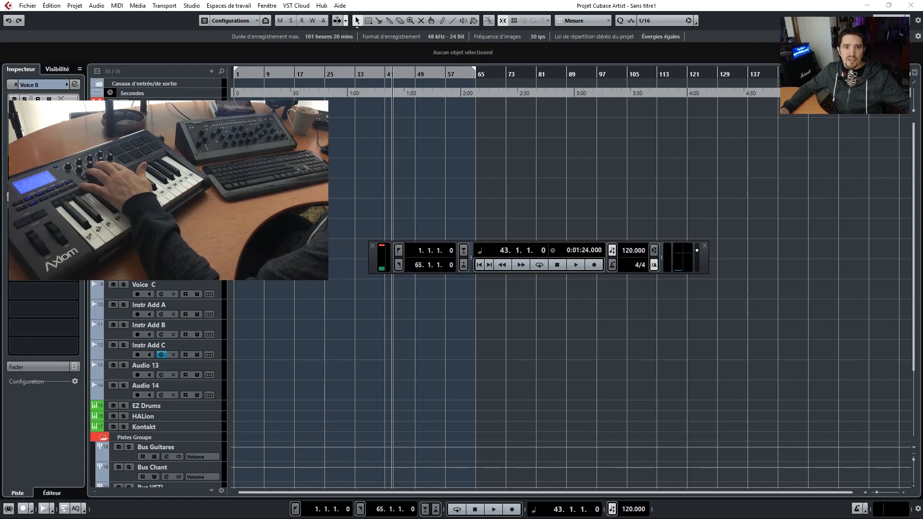
- Play the project with Voice B's channel settings open and the transport panel moved clear, closing the settings and stopping playback at the end
click(160, 273)
drag(706, 262, 768, 450)
key(space)
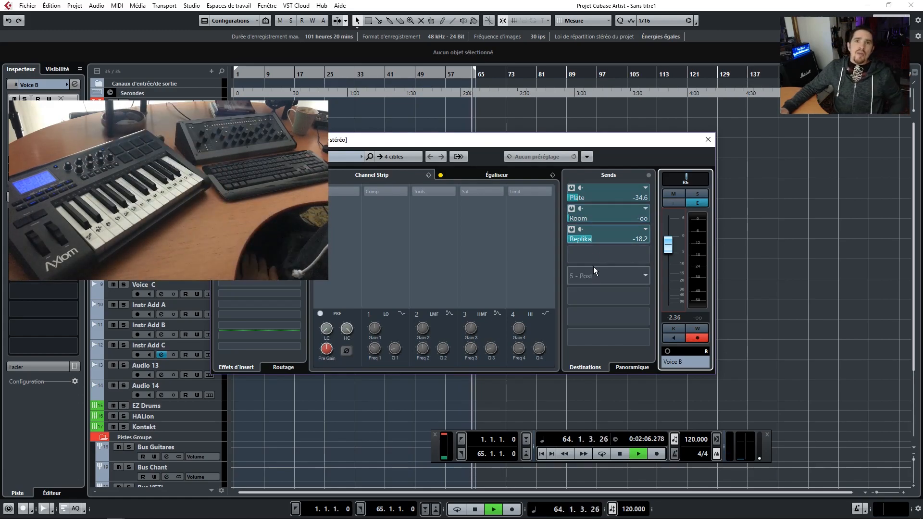
click(708, 139)
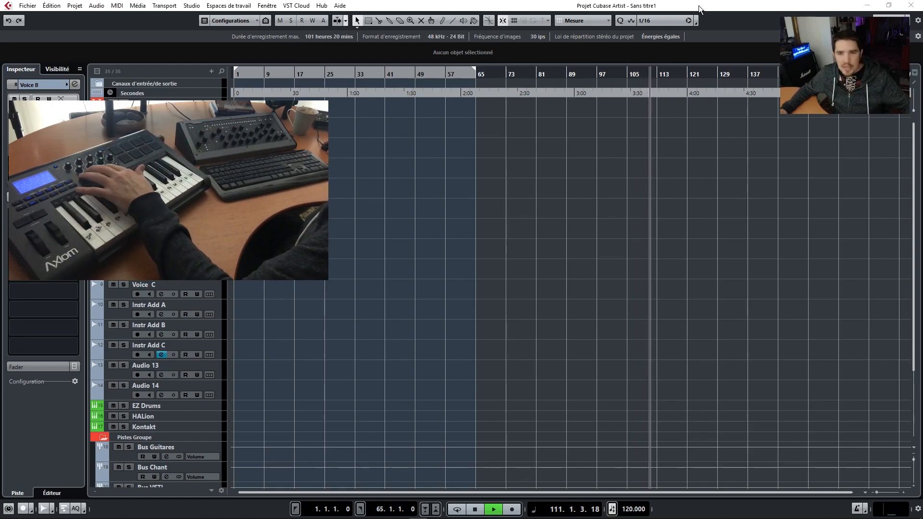
key(space)
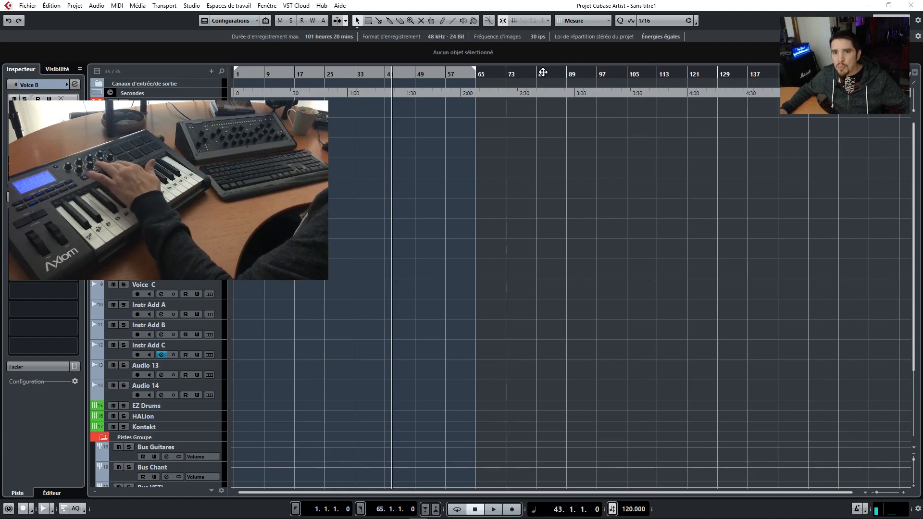
- Move the project cursor back and forth along the ruler and return it to 1.1.1.0
drag(534, 76, 282, 109)
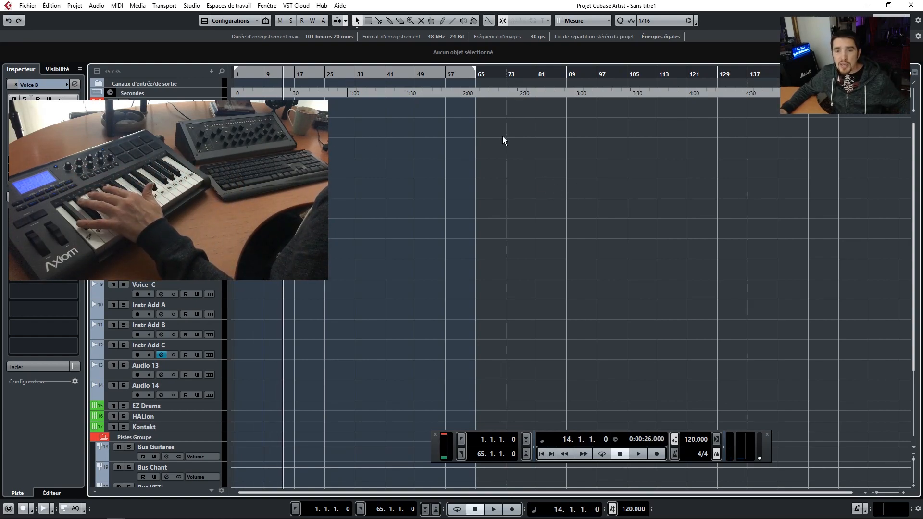
drag(509, 75, 212, 93)
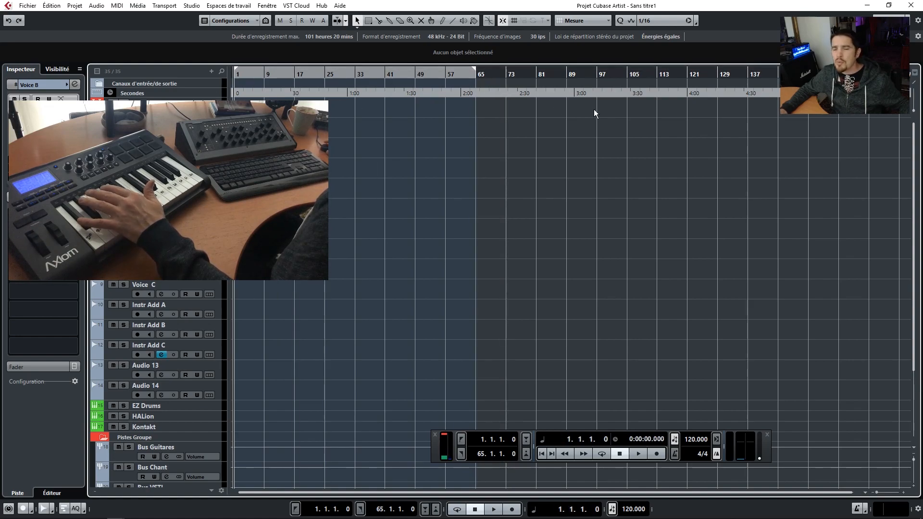
click(505, 73)
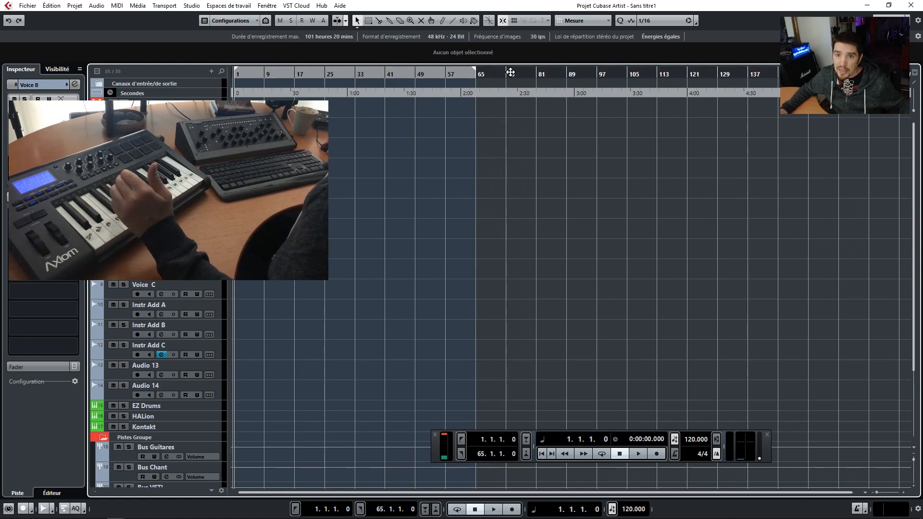
drag(506, 74, 237, 90)
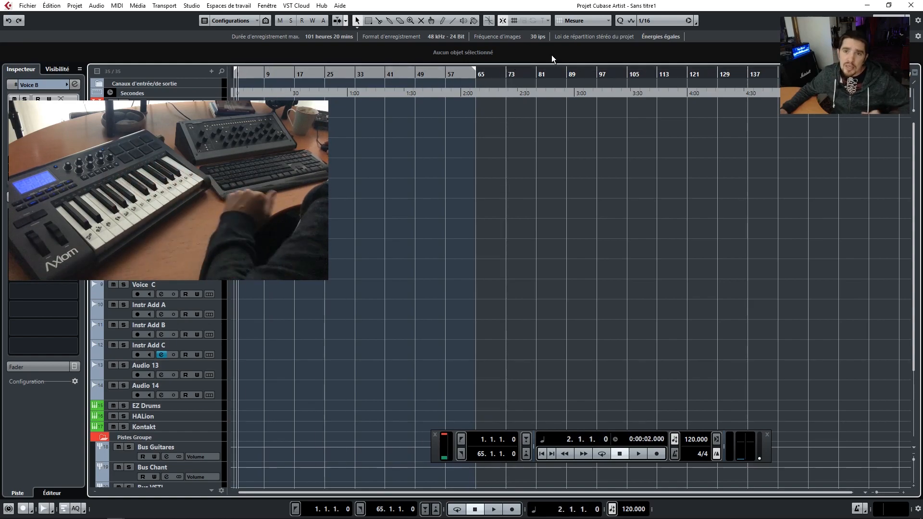
click(504, 74)
drag(505, 73, 207, 91)
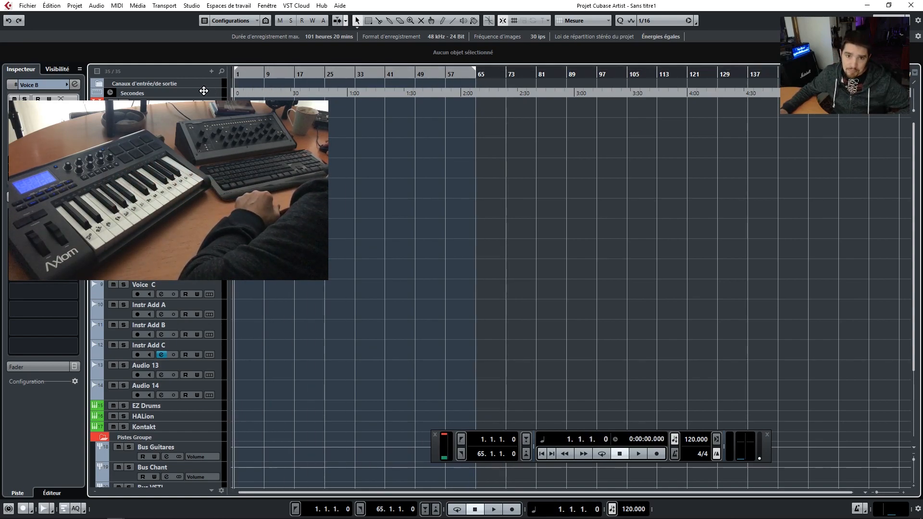
drag(507, 72, 241, 95)
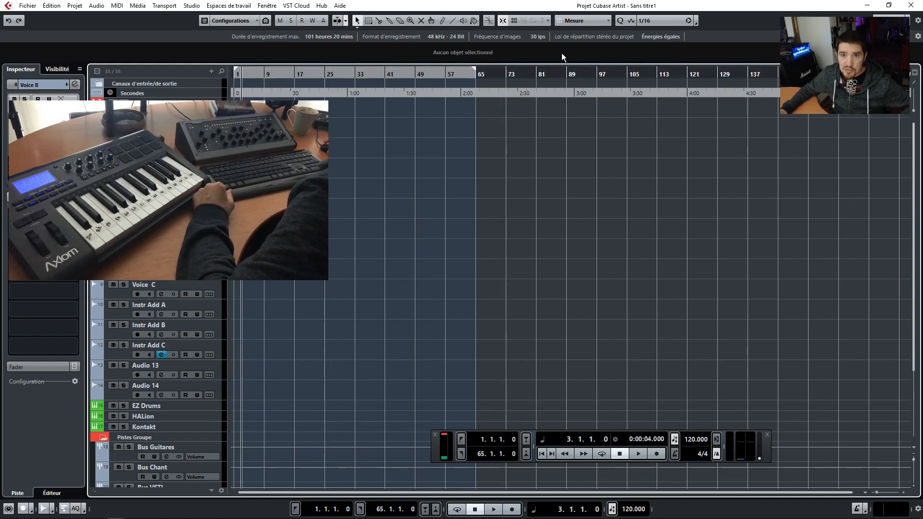
click(511, 71)
key(Home)
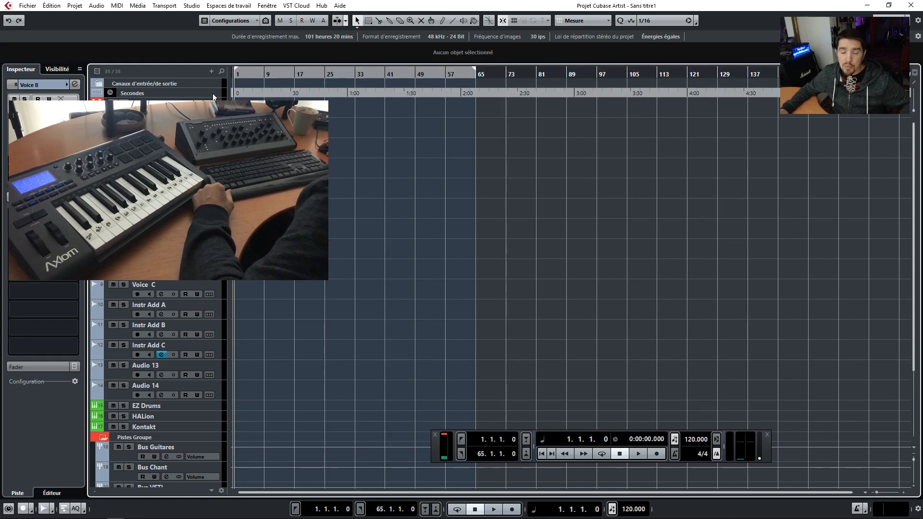